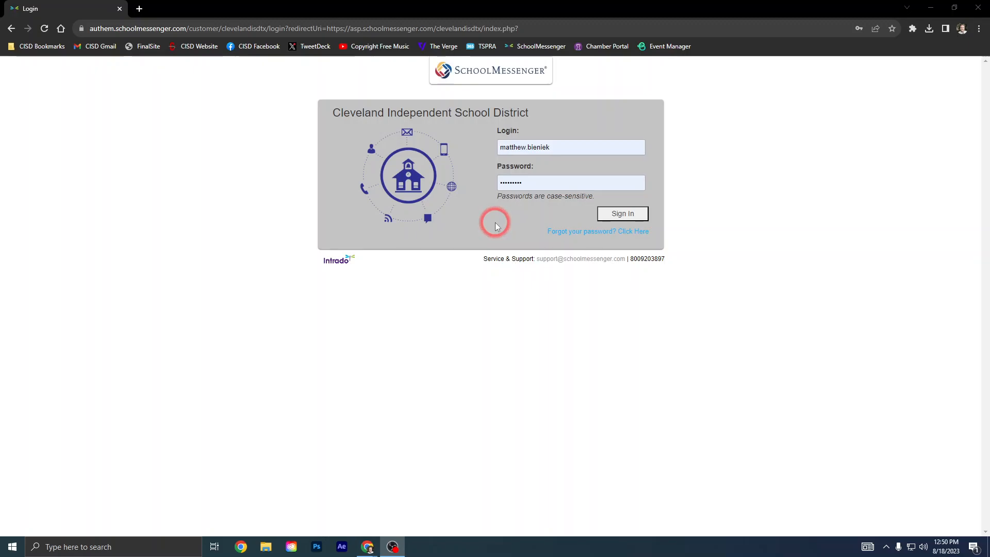
# Sign in to the district account and start a new recipient list in the broadcast list builder.
pyautogui.click(624, 216)
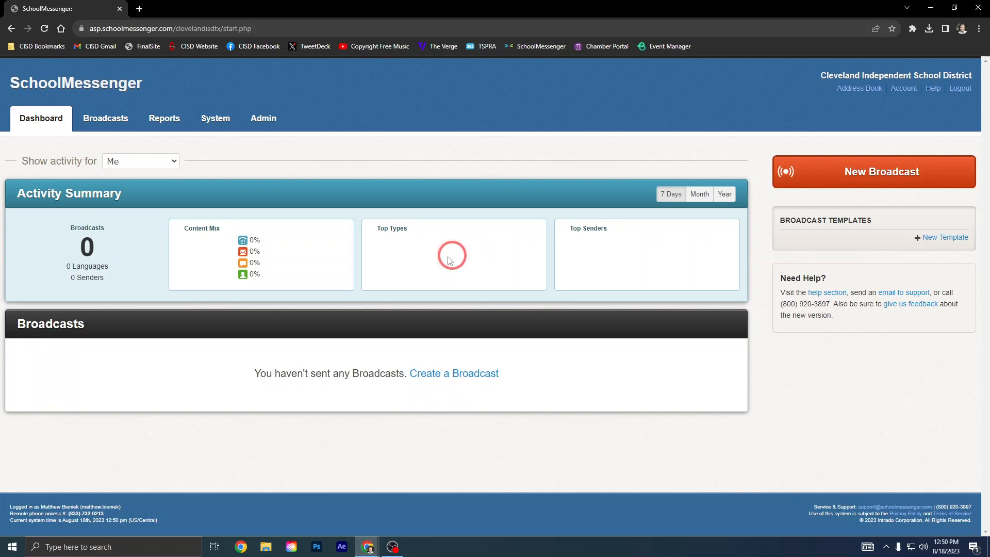
pyautogui.click(106, 120)
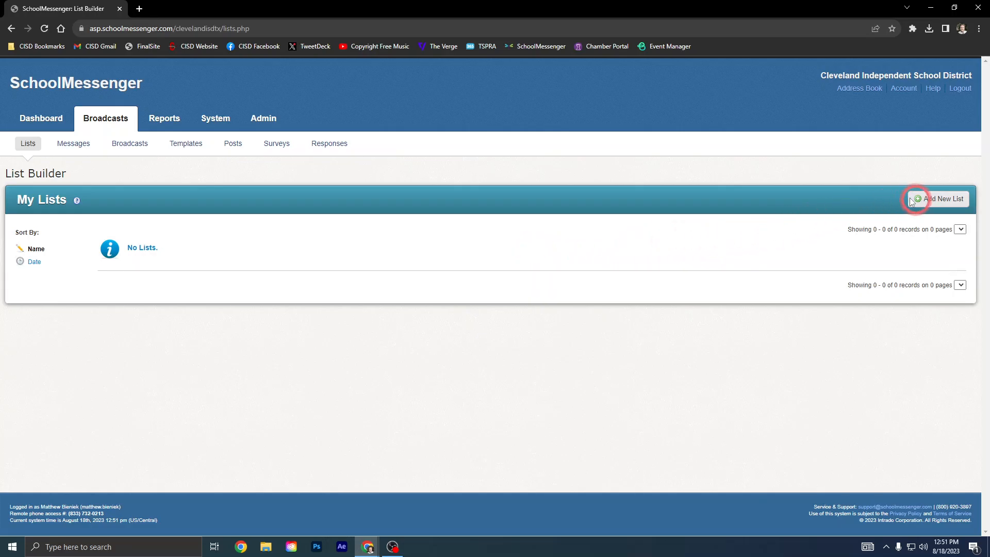
pyautogui.click(940, 201)
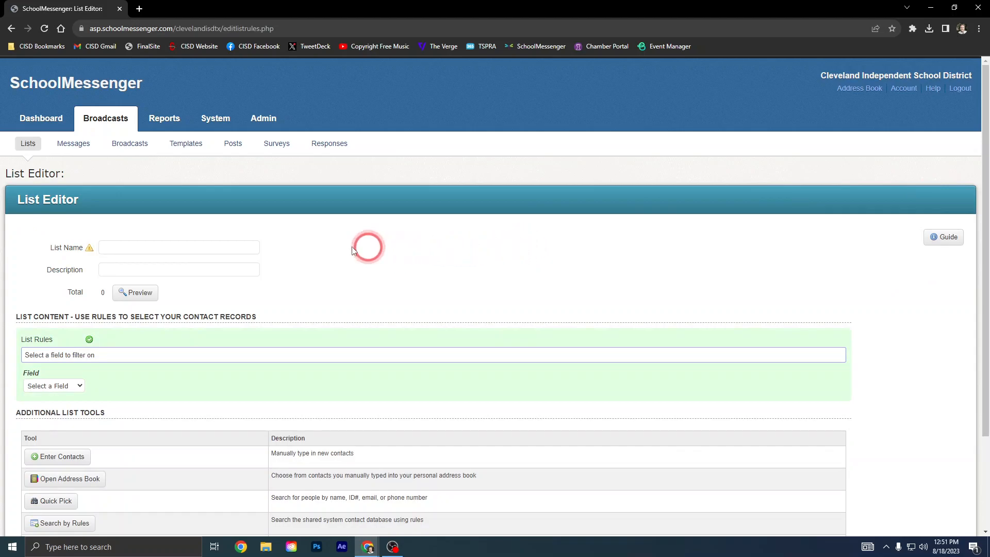
# Name the new list NSE Students and enter asdfasdfasdf as its description.
pyautogui.click(111, 249)
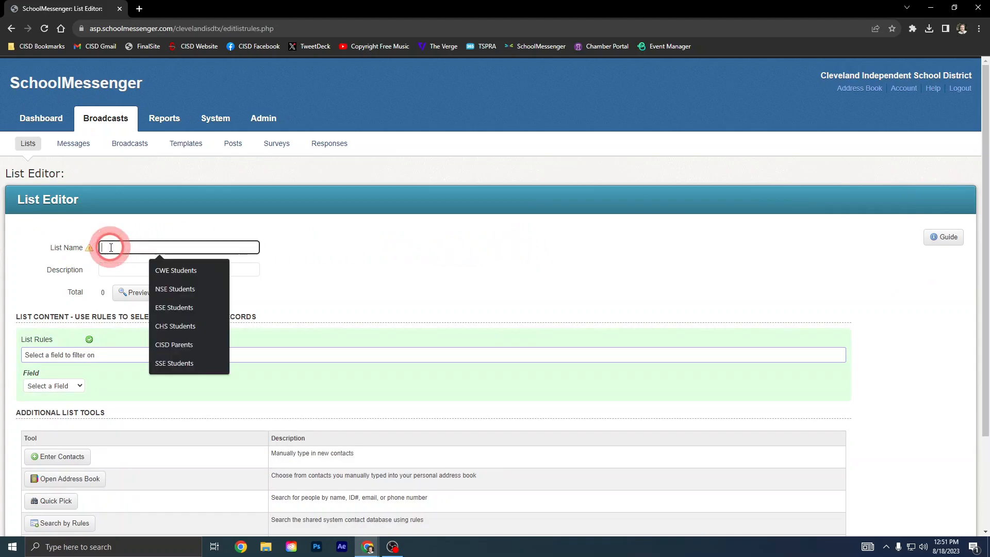
pyautogui.click(166, 287)
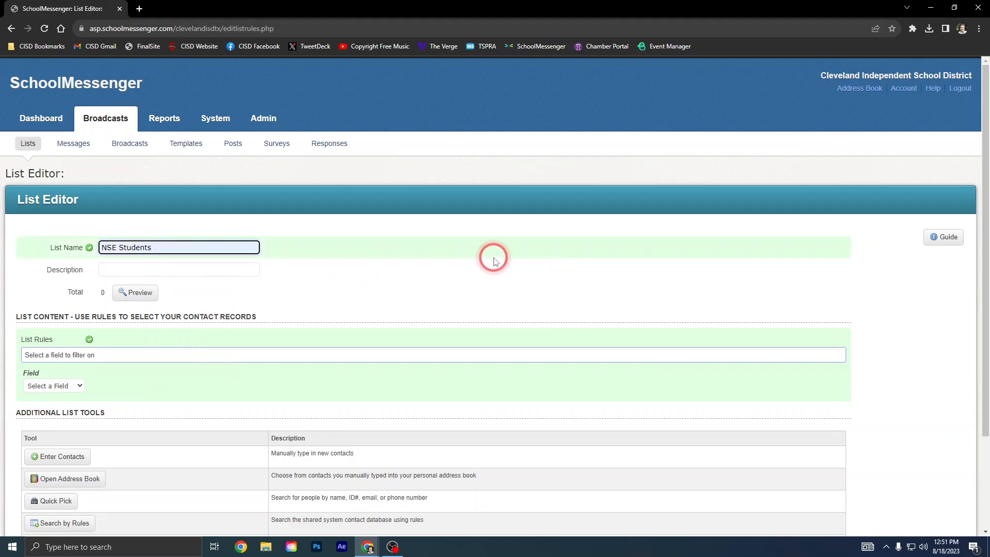
pyautogui.click(179, 269)
pyautogui.write('asdfasdfasdf')
pyautogui.click(457, 280)
# Add a list rule that filters contacts to the school Northside Elementary.
pyautogui.scroll(-1, 484, 263)
pyautogui.scroll(-2, 485, 260)
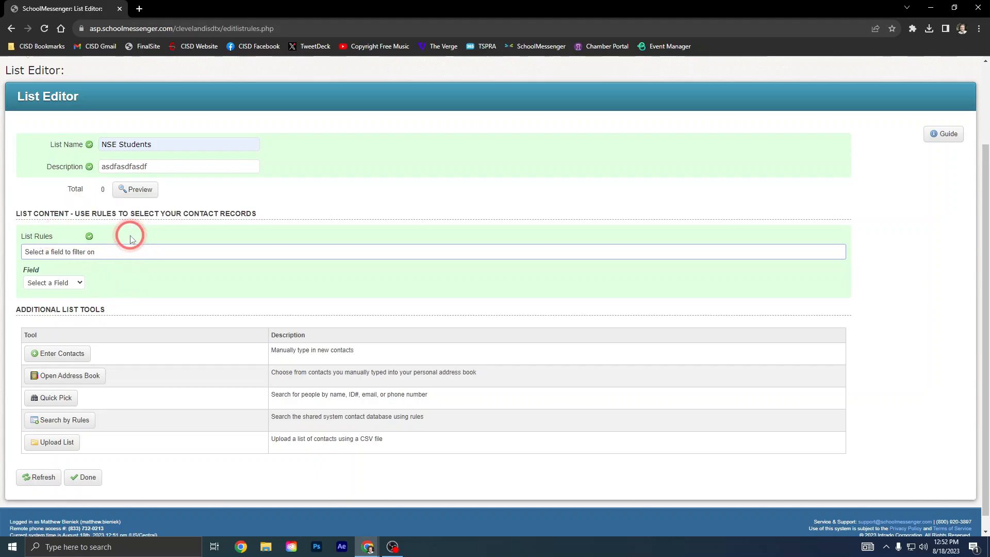
pyautogui.click(56, 284)
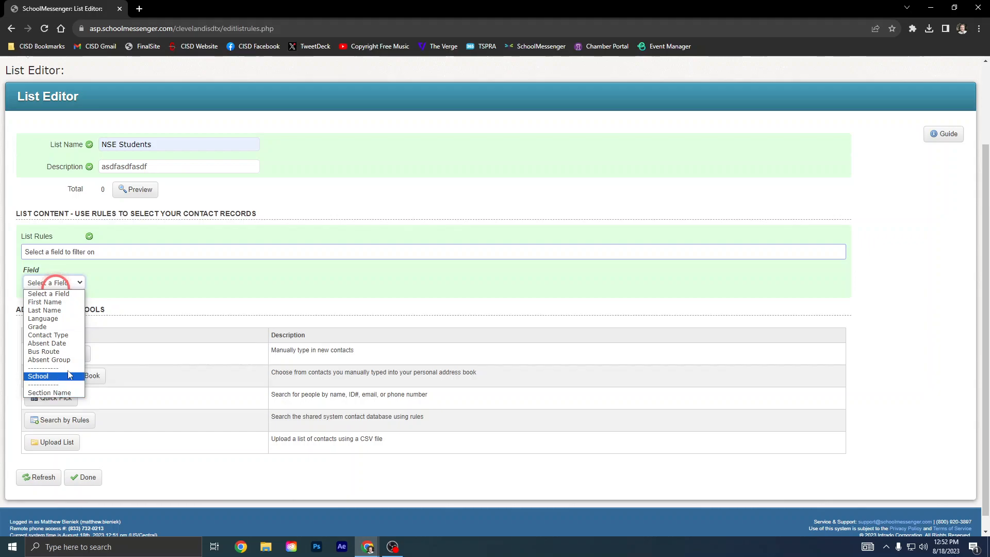
pyautogui.click(99, 145)
pyautogui.click(149, 143)
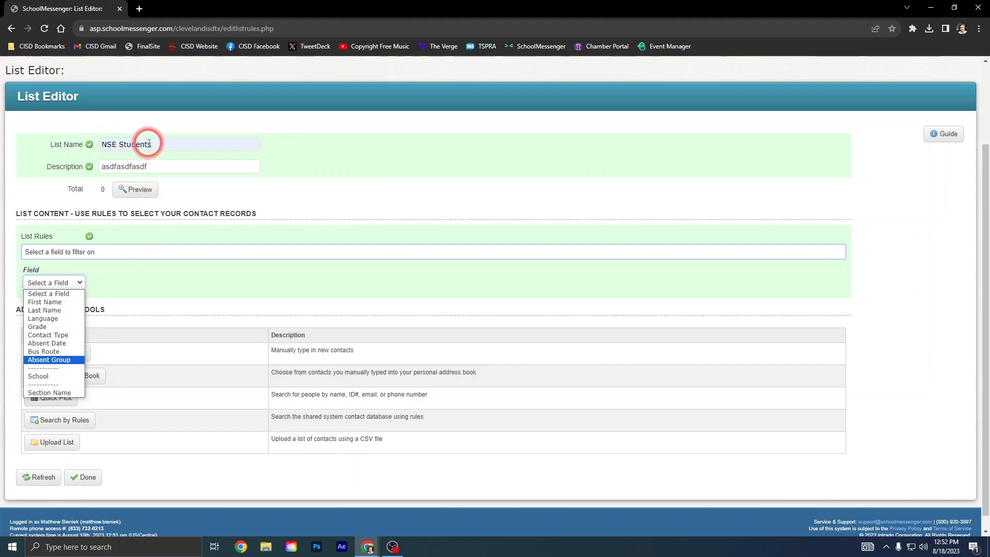
pyautogui.click(77, 283)
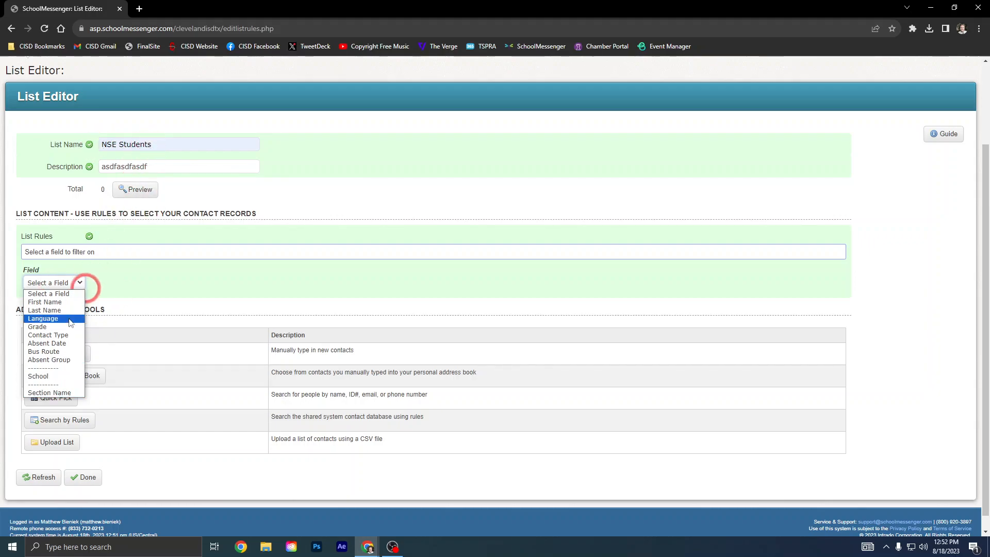
pyautogui.click(37, 377)
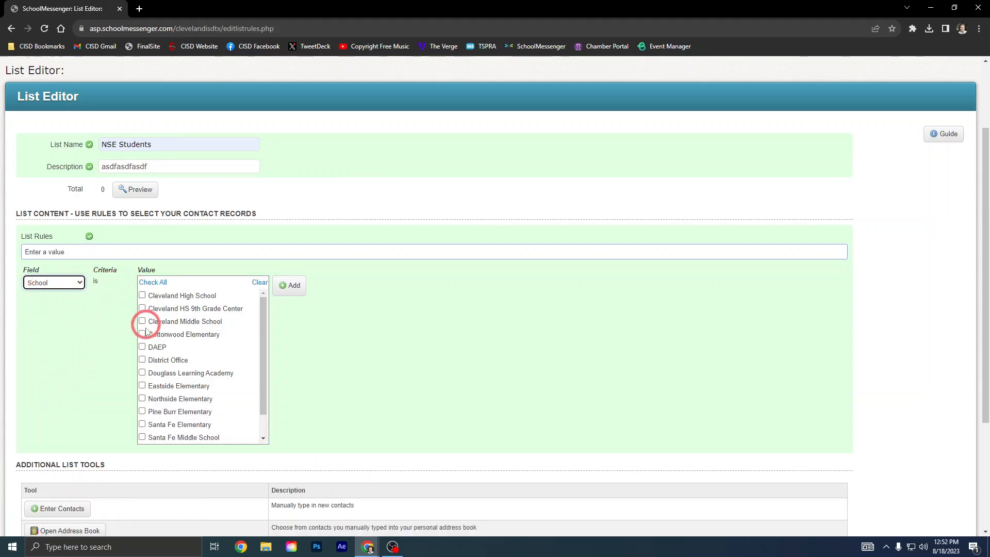
pyautogui.click(142, 398)
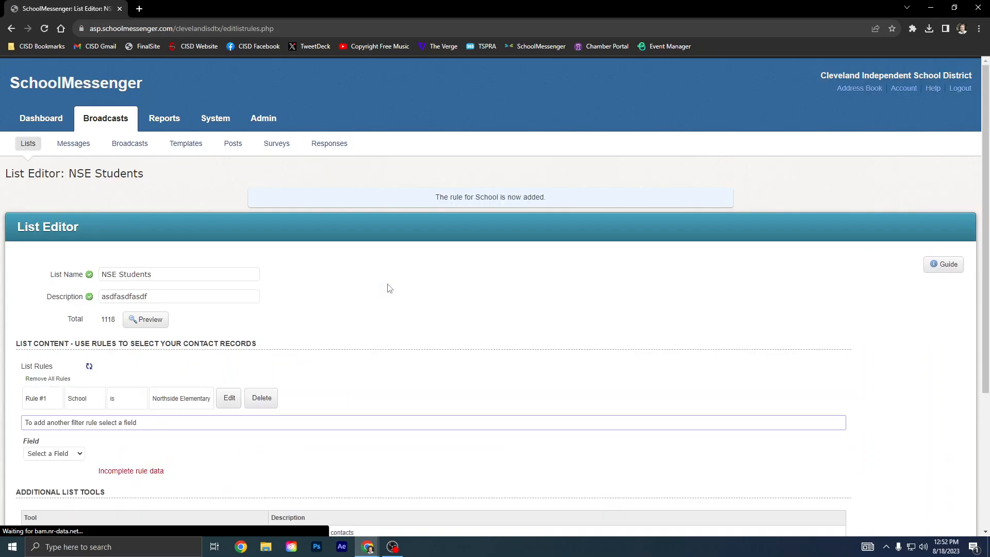
# Add a second list rule requiring the contact type to be Student.
pyautogui.scroll(-3, 387, 284)
pyautogui.scroll(1, 382, 279)
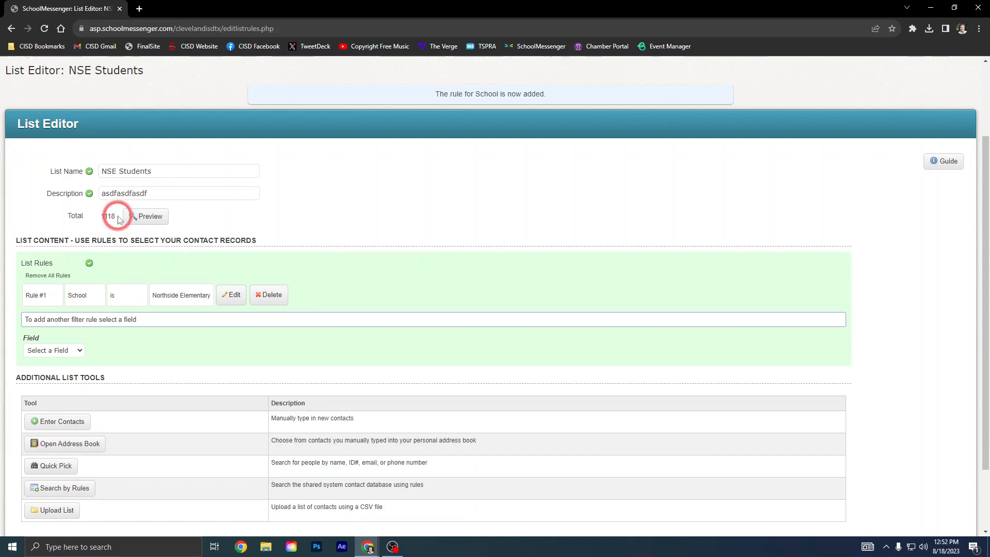
pyautogui.click(54, 350)
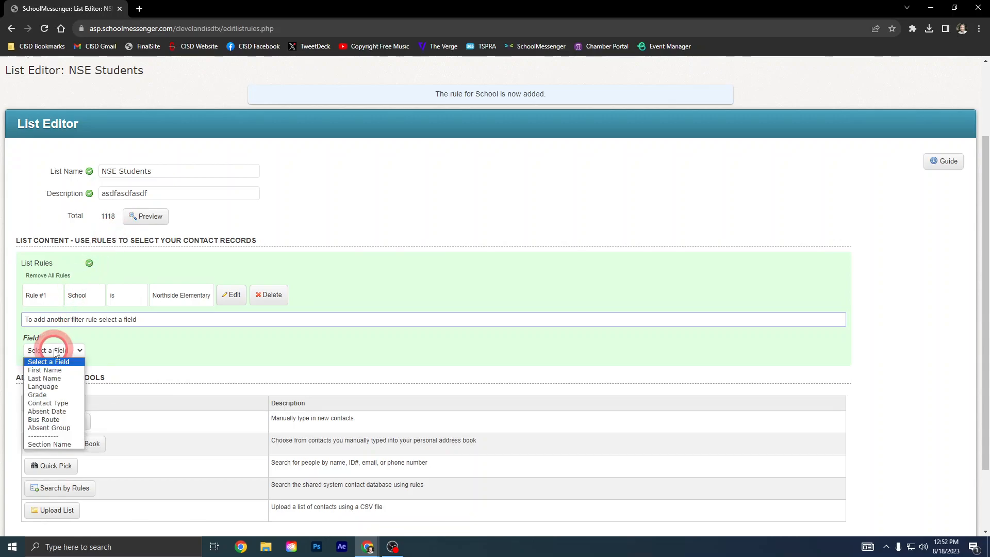
pyautogui.click(48, 402)
pyautogui.click(96, 350)
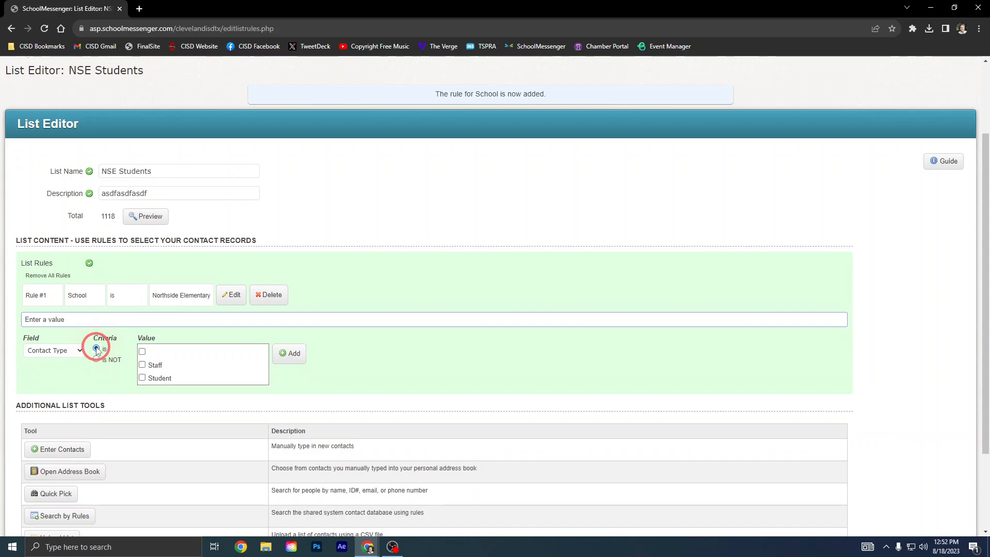
pyautogui.click(142, 379)
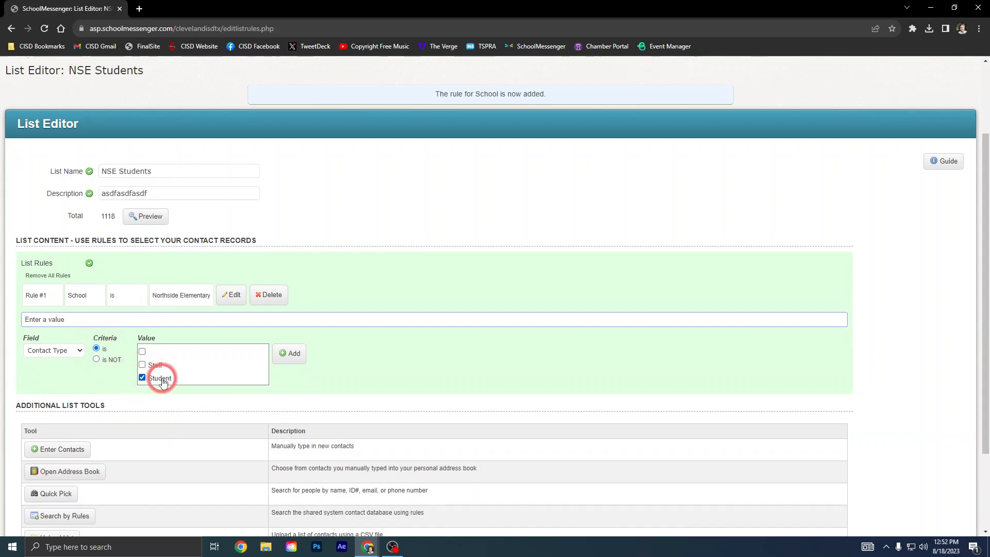
pyautogui.click(289, 354)
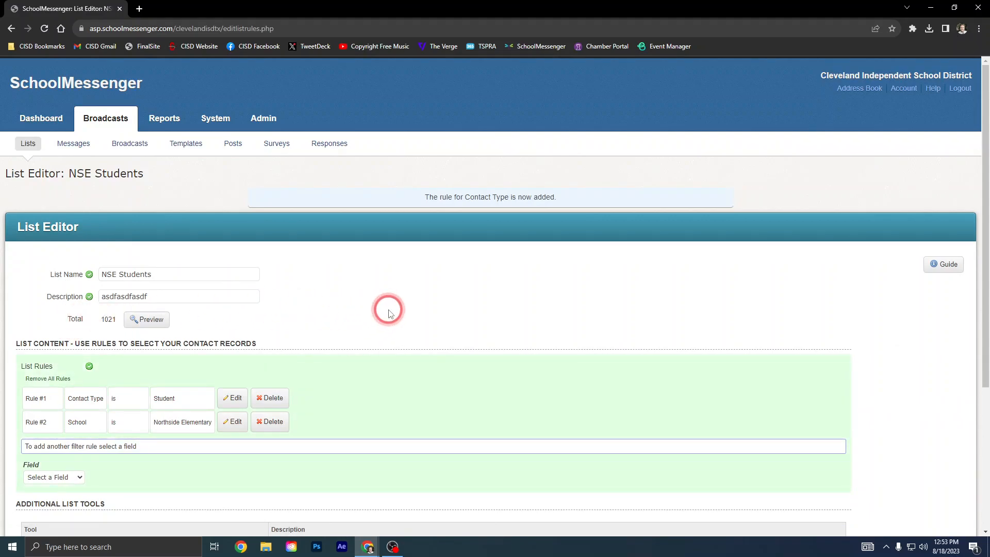
# Finish editing the NSE Students list without adding another rule and return to the saved lists.
pyautogui.scroll(-2, 388, 309)
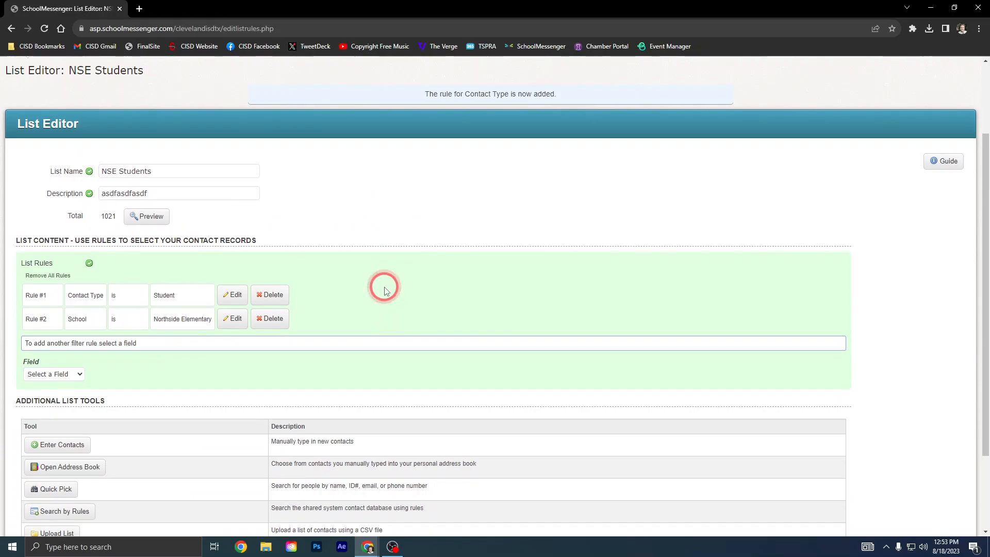
pyautogui.scroll(-1, 386, 291)
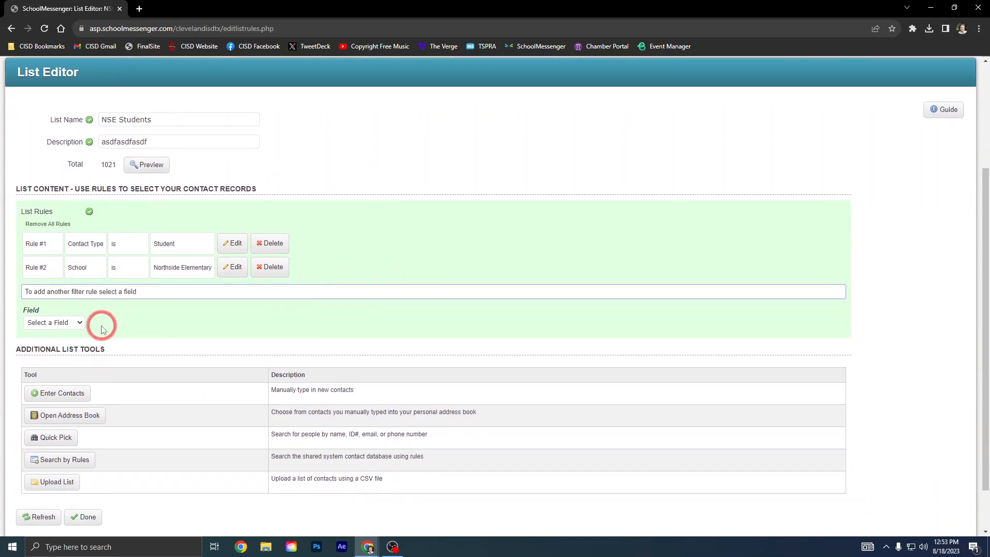
pyautogui.click(79, 324)
pyautogui.click(138, 313)
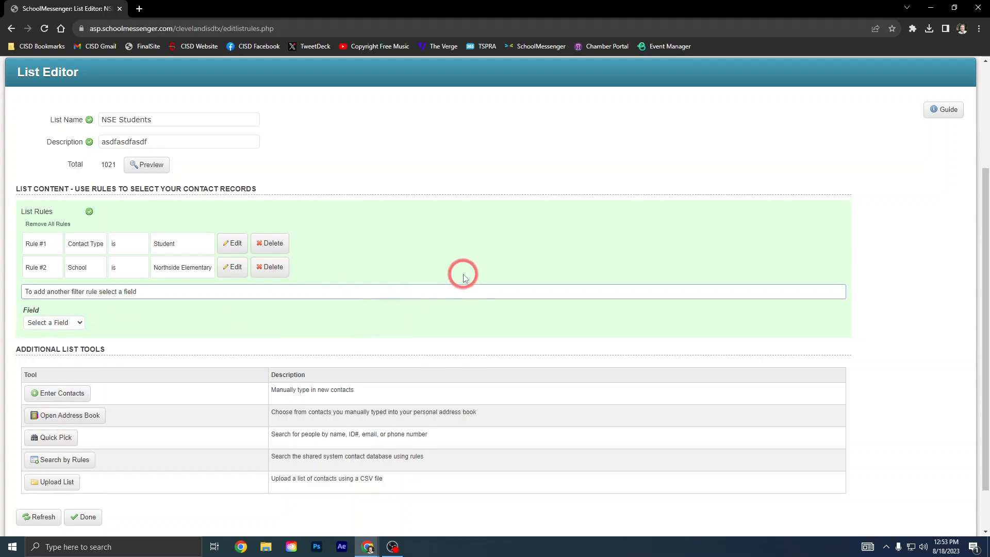
pyautogui.scroll(-1, 509, 236)
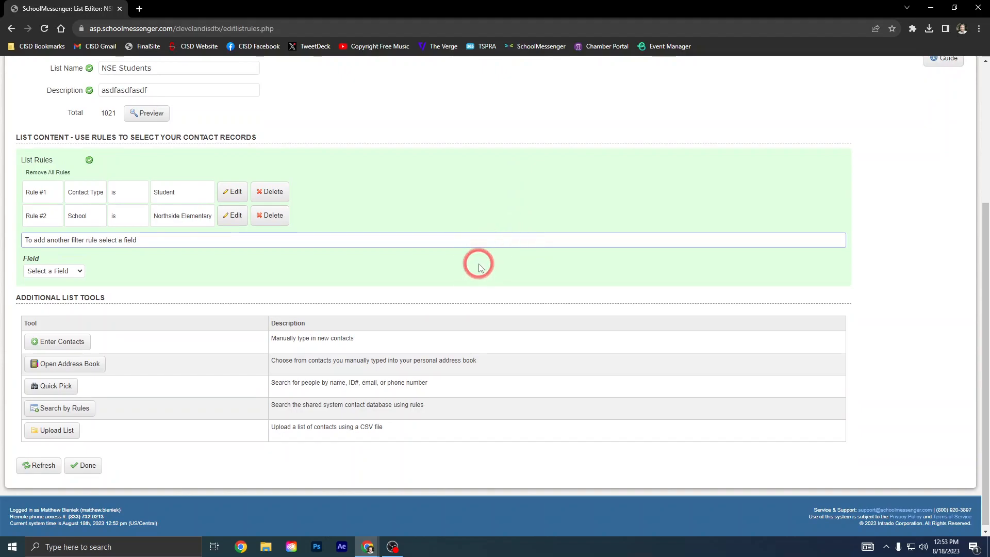
pyautogui.click(88, 467)
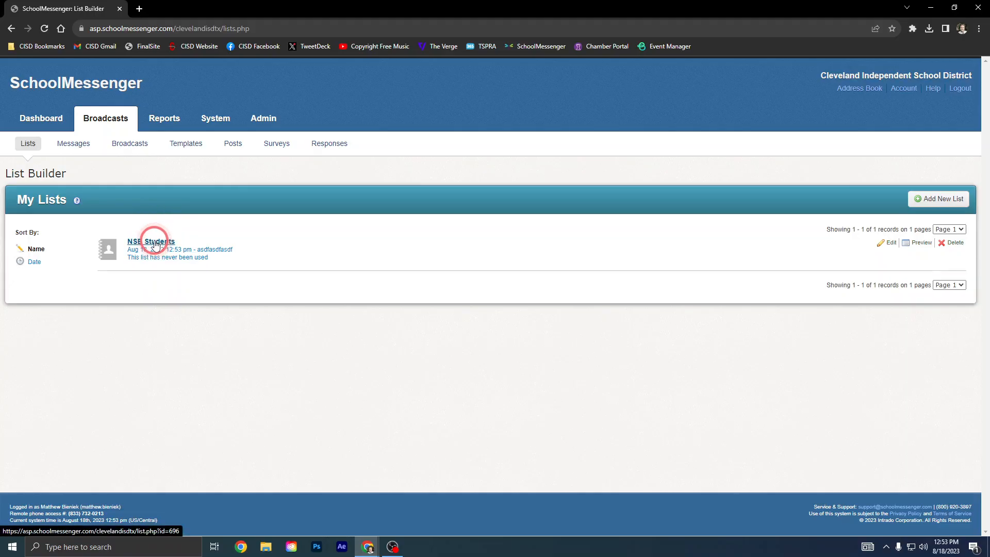
# Reopen the NSE Students list and preview its contact records.
pyautogui.click(160, 244)
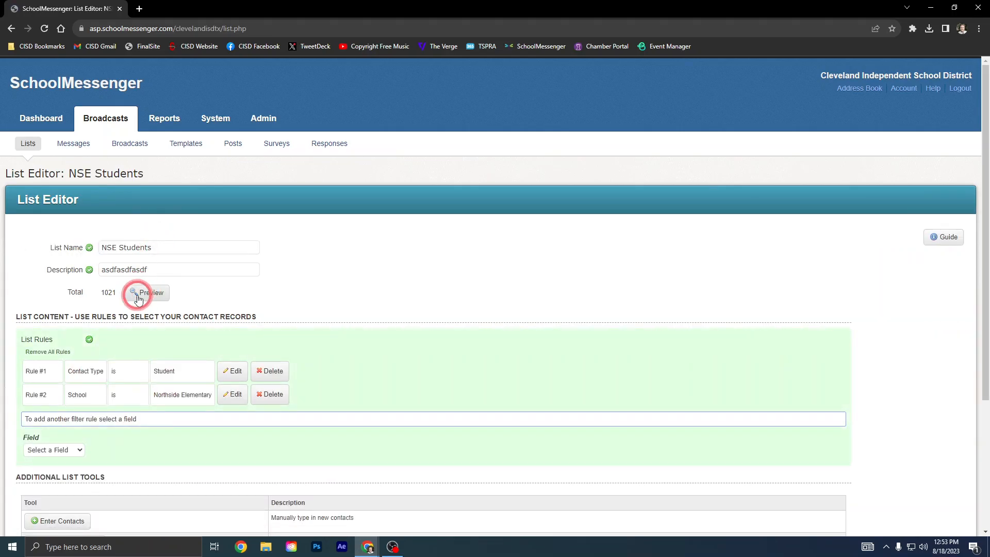
pyautogui.click(148, 293)
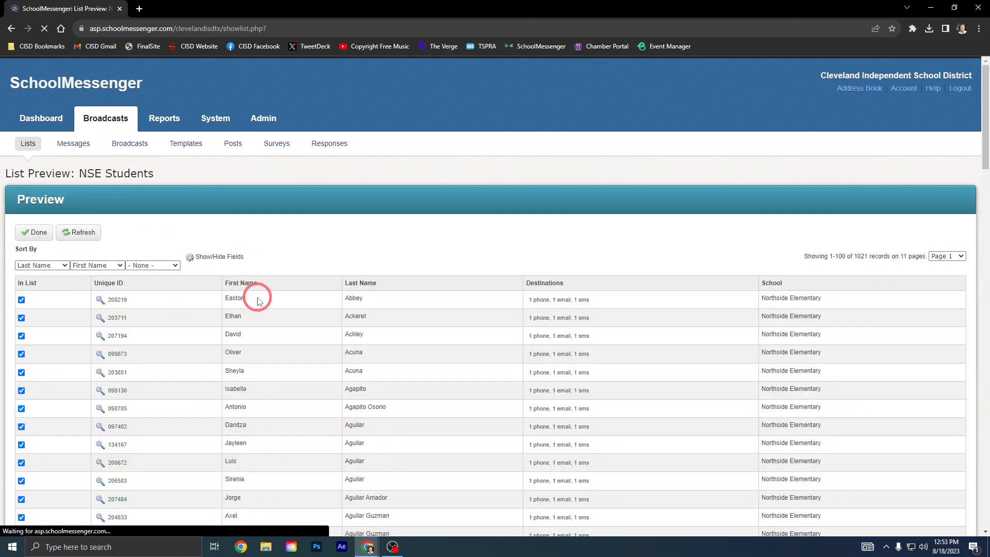
pyautogui.scroll(-3, 316, 242)
pyautogui.scroll(-6, 316, 242)
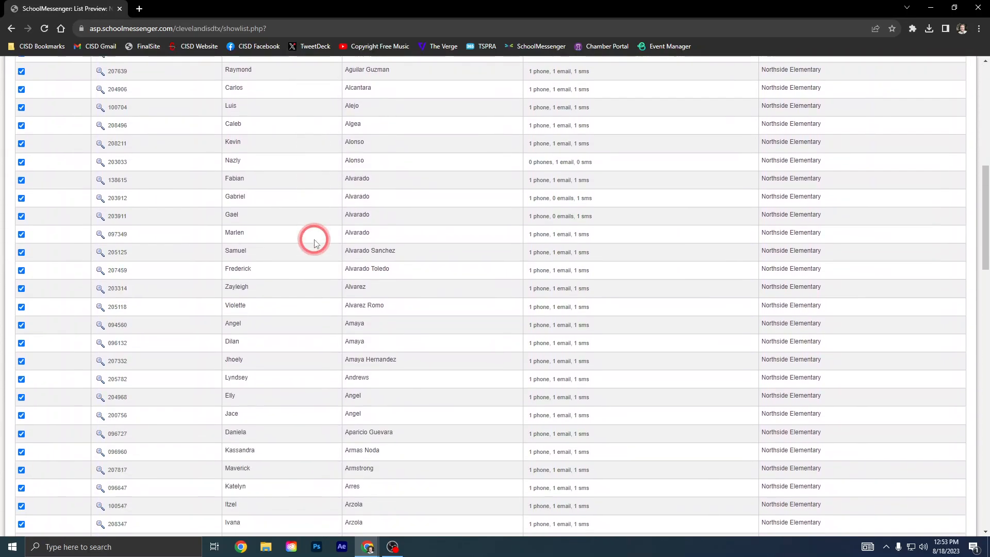
pyautogui.scroll(9, 316, 242)
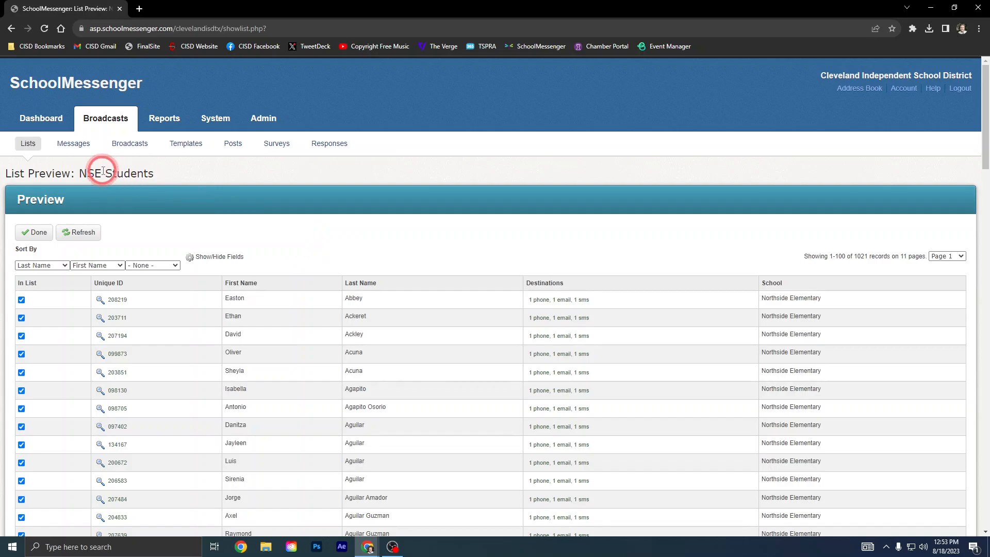
# Start a new broadcast from the dashboard with the subject Test Broadcast, keeping General as the message type.
pyautogui.click(44, 121)
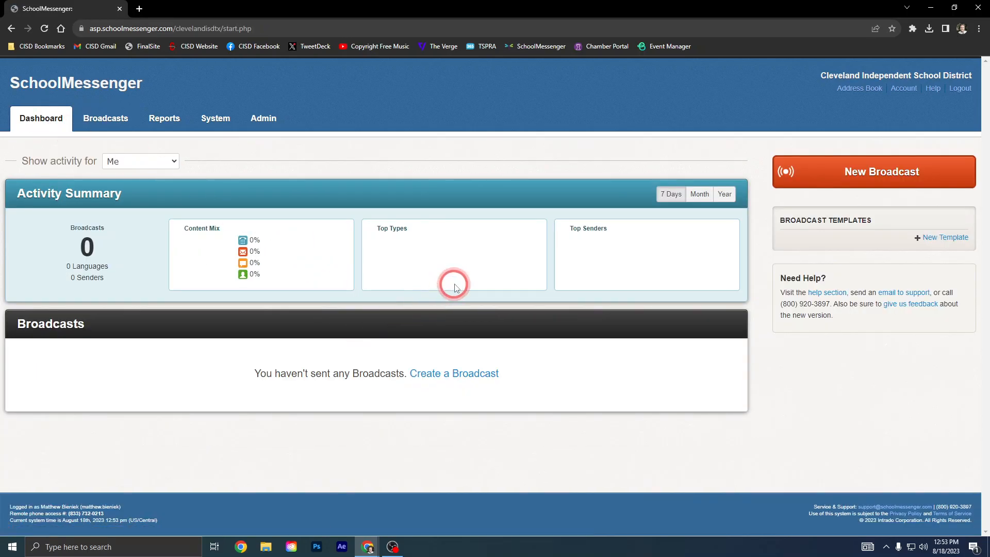
pyautogui.click(874, 175)
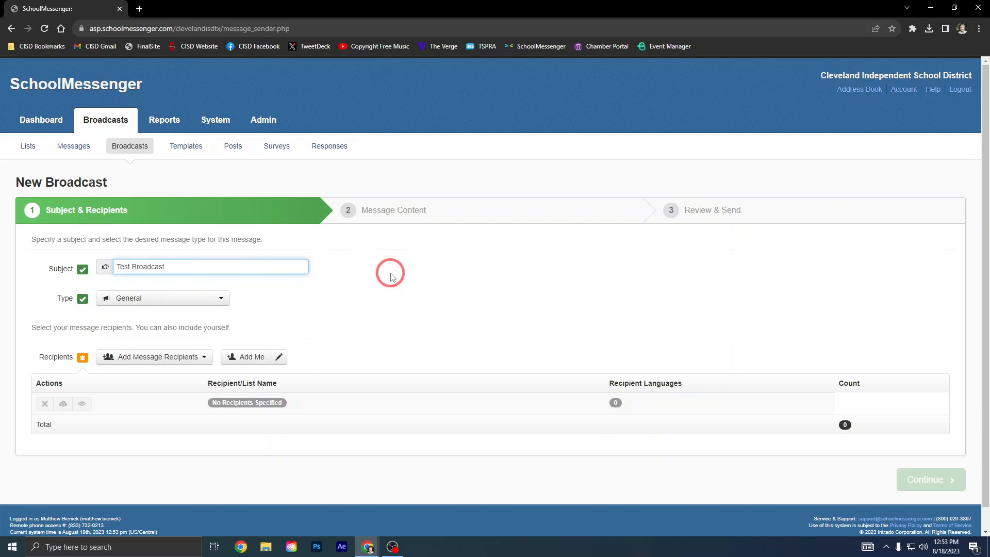
pyautogui.click(180, 303)
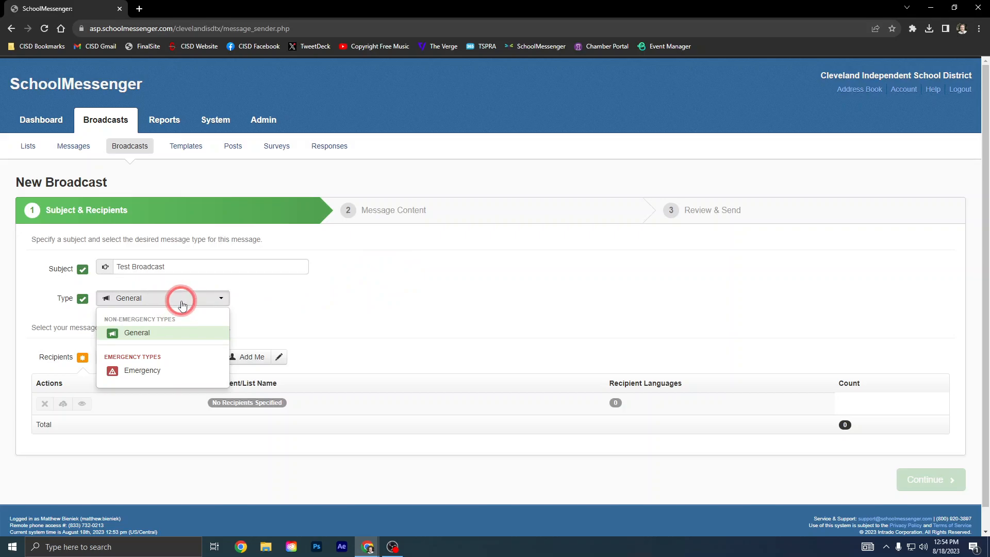
pyautogui.click(161, 296)
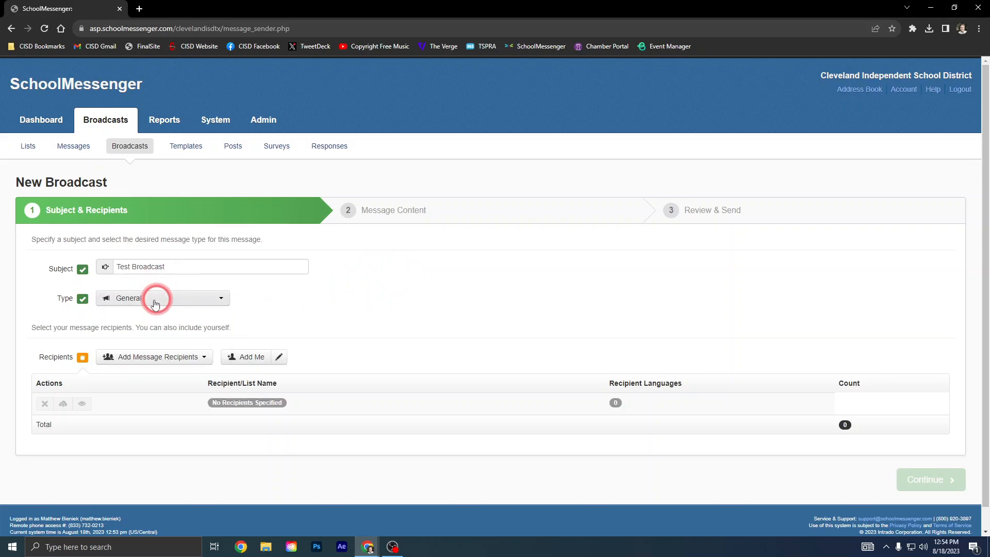
pyautogui.click(161, 303)
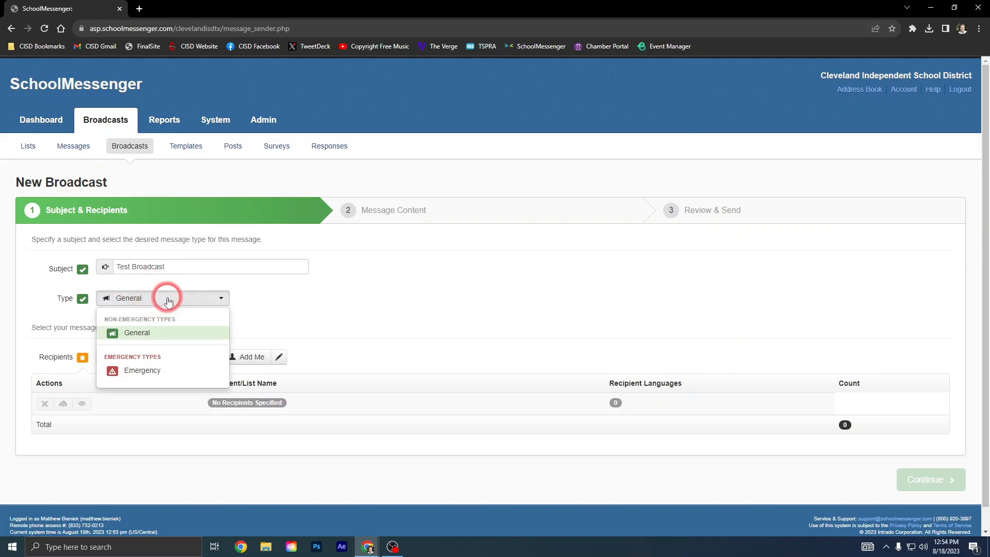
pyautogui.click(166, 297)
pyautogui.click(157, 297)
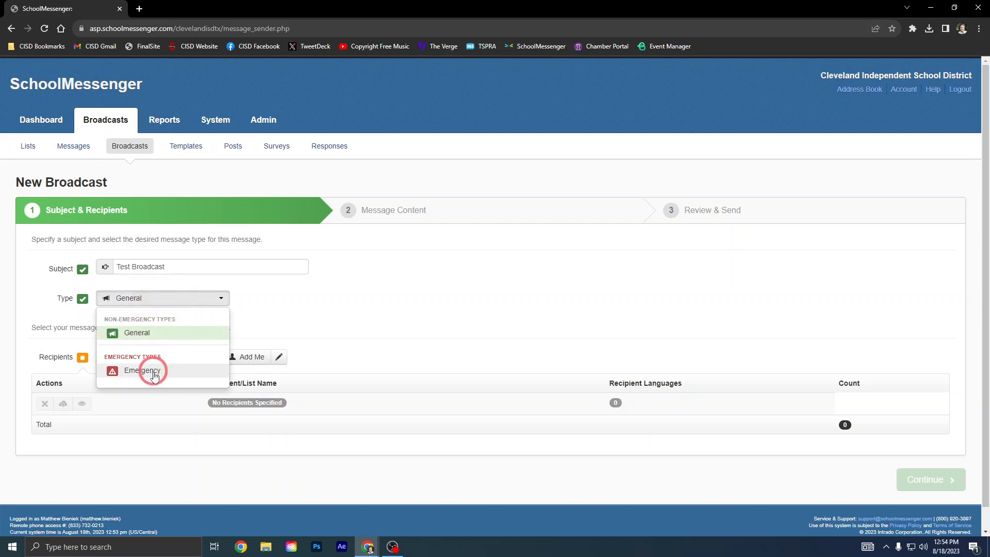
pyautogui.click(160, 301)
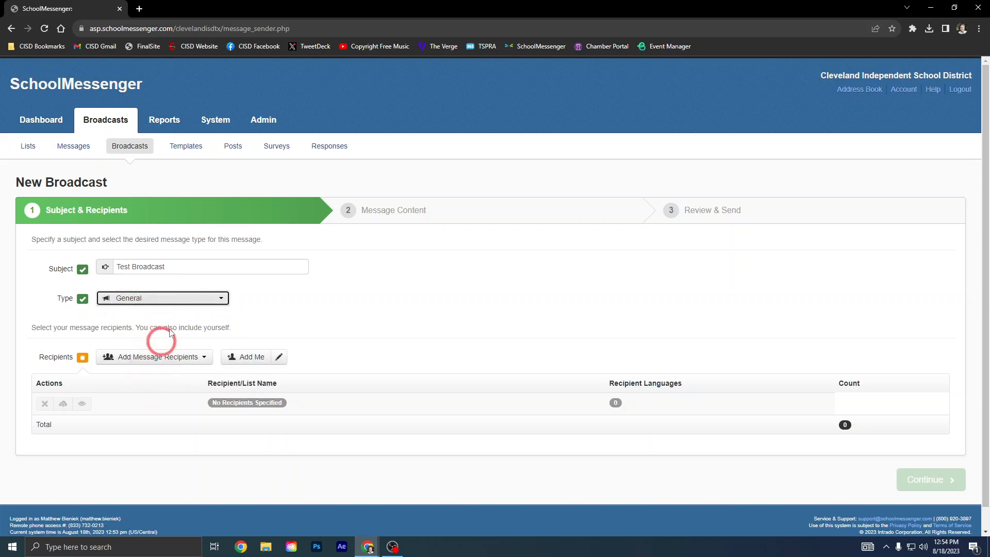
# Add the saved NSE Students list as the recipients of the Test Broadcast message.
pyautogui.scroll(-1, 281, 276)
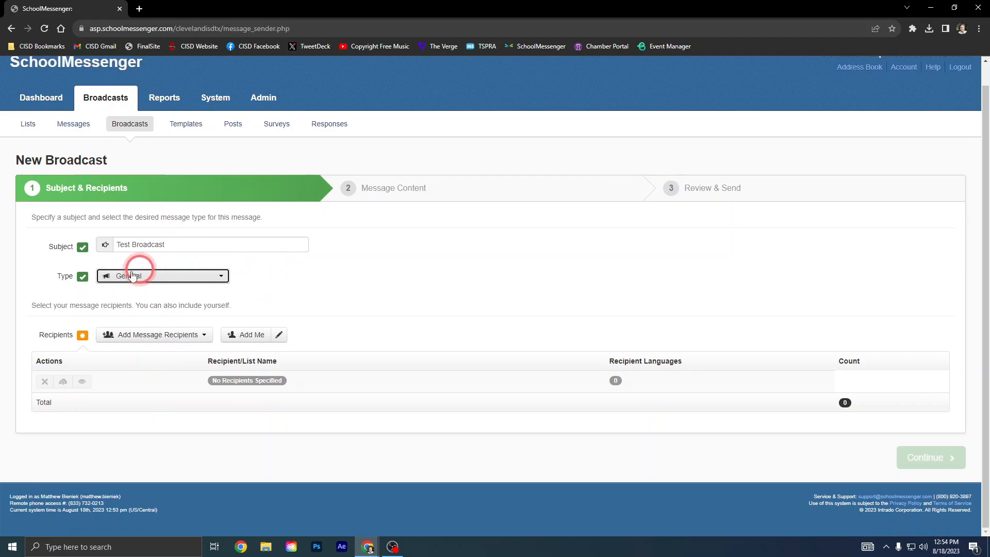
pyautogui.click(147, 337)
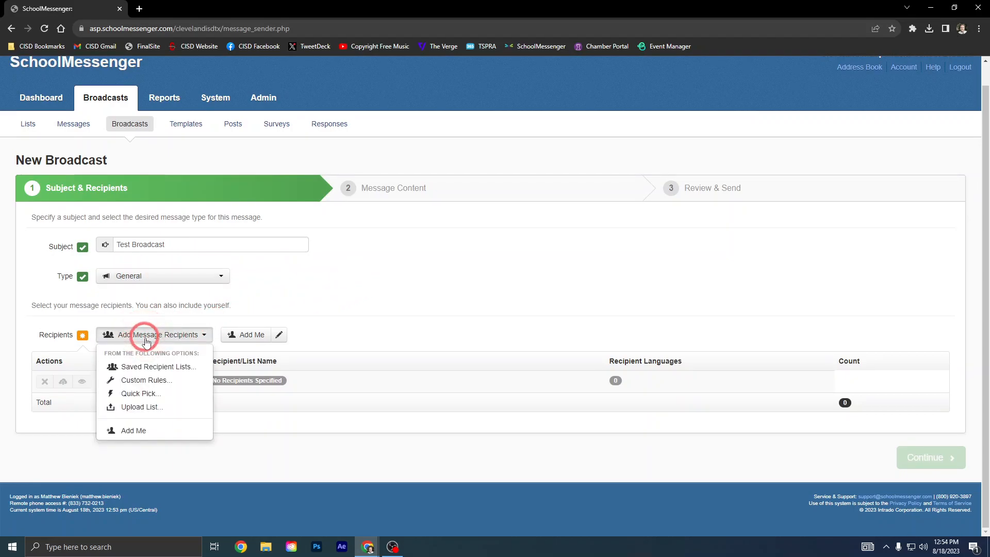
pyautogui.click(154, 368)
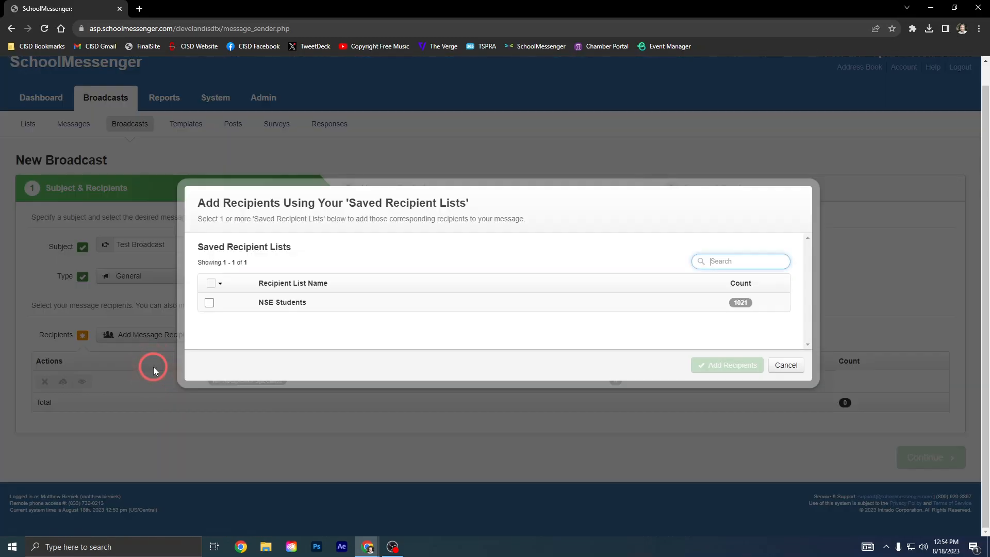
pyautogui.click(209, 303)
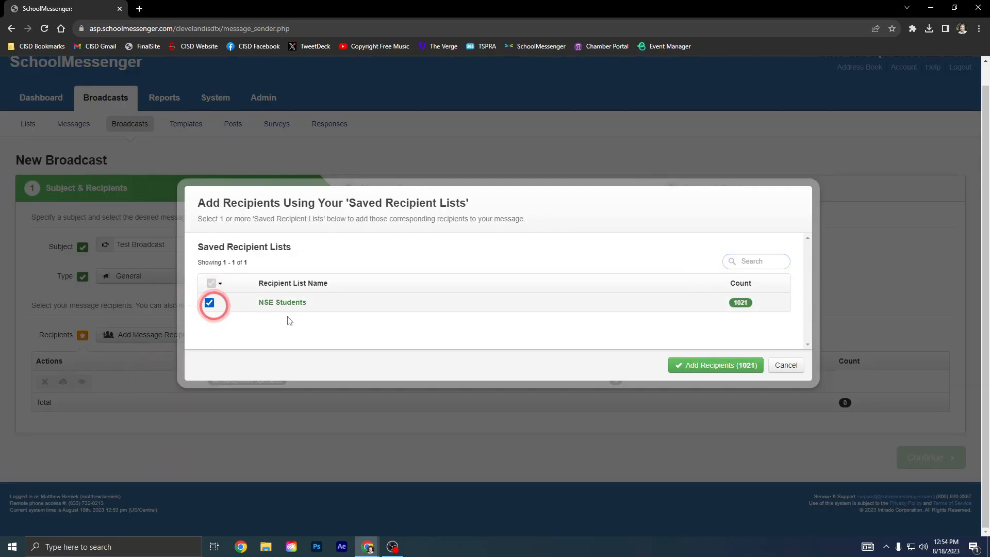
pyautogui.click(706, 365)
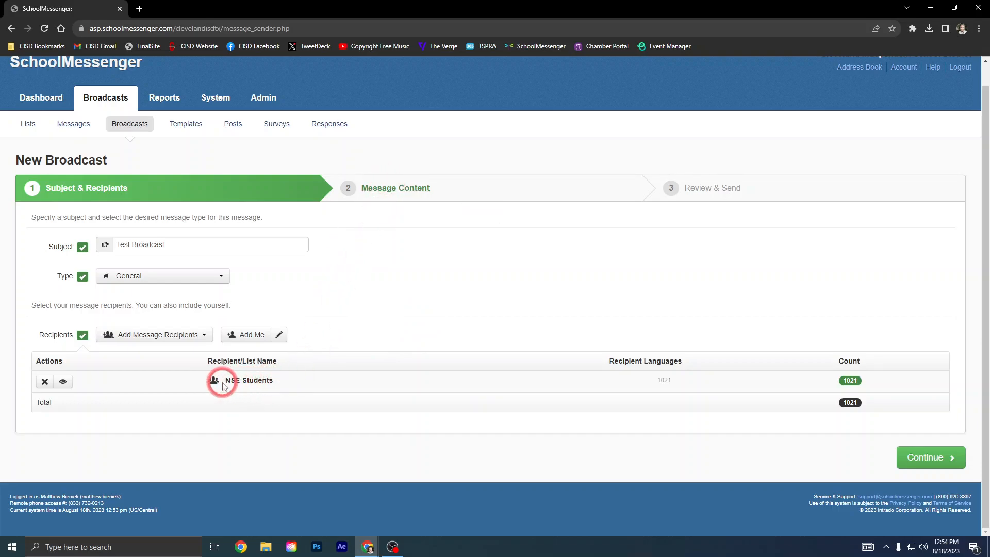
pyautogui.click(155, 337)
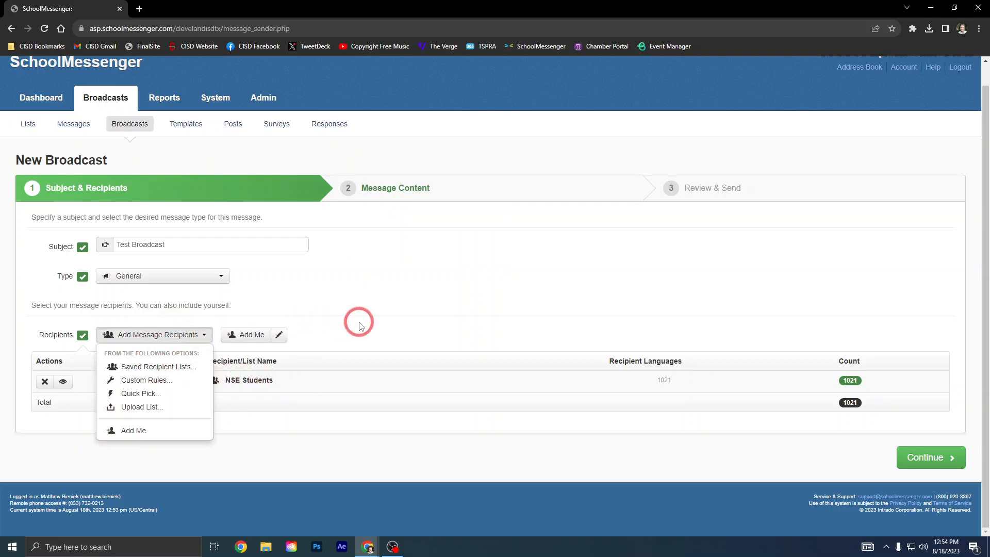
pyautogui.click(373, 283)
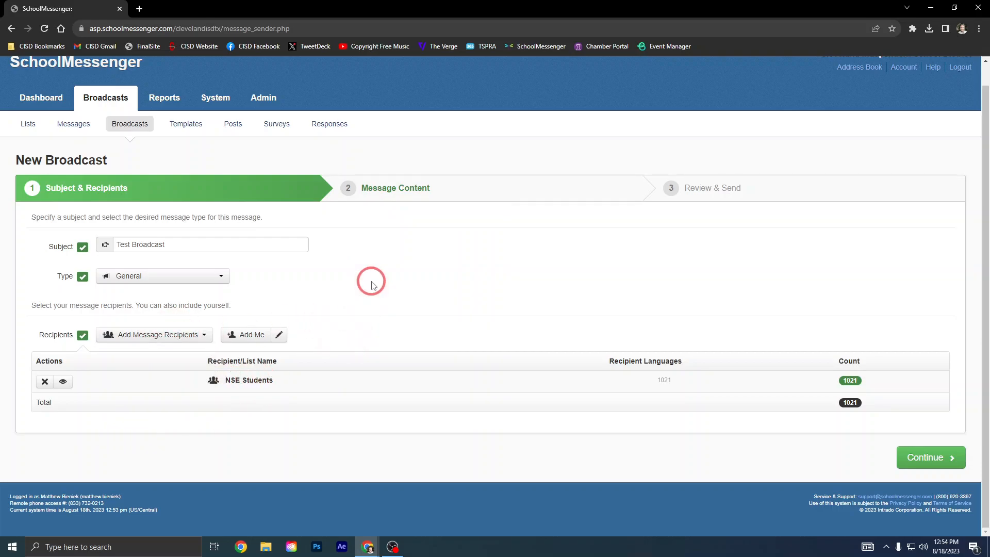
# Start the email version of the broadcast's message content and set its From Name to Cleveland ISD.
pyautogui.click(395, 189)
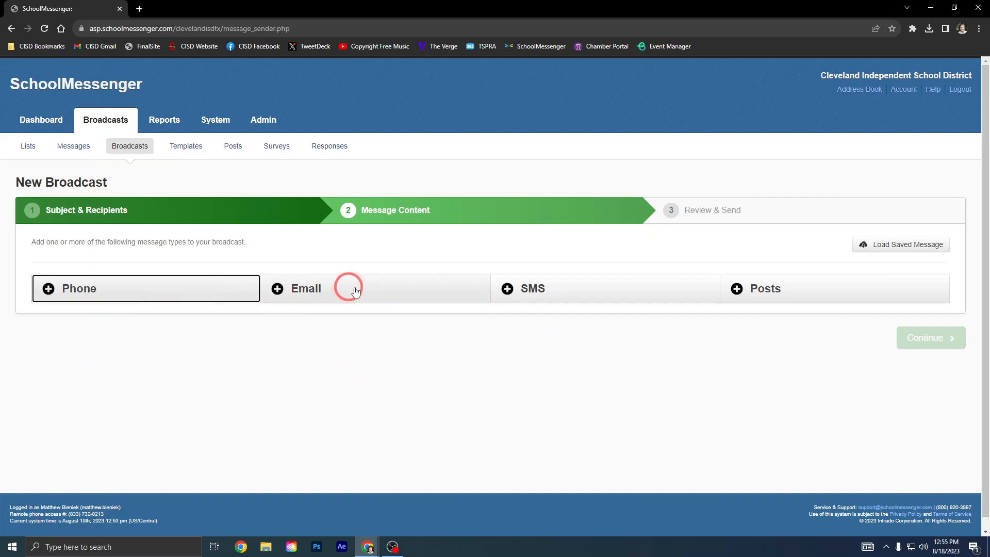
pyautogui.click(379, 292)
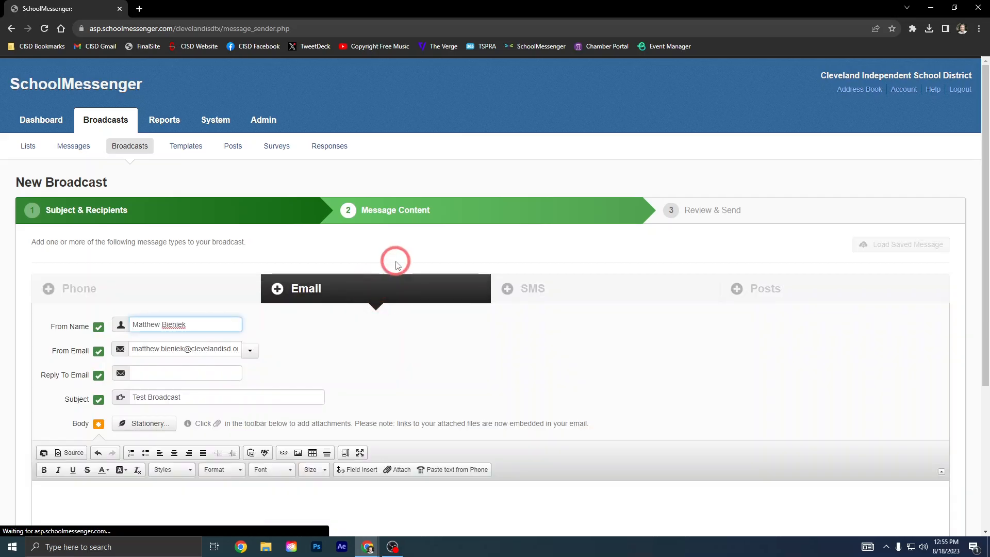
pyautogui.scroll(-2, 388, 243)
pyautogui.click(166, 226)
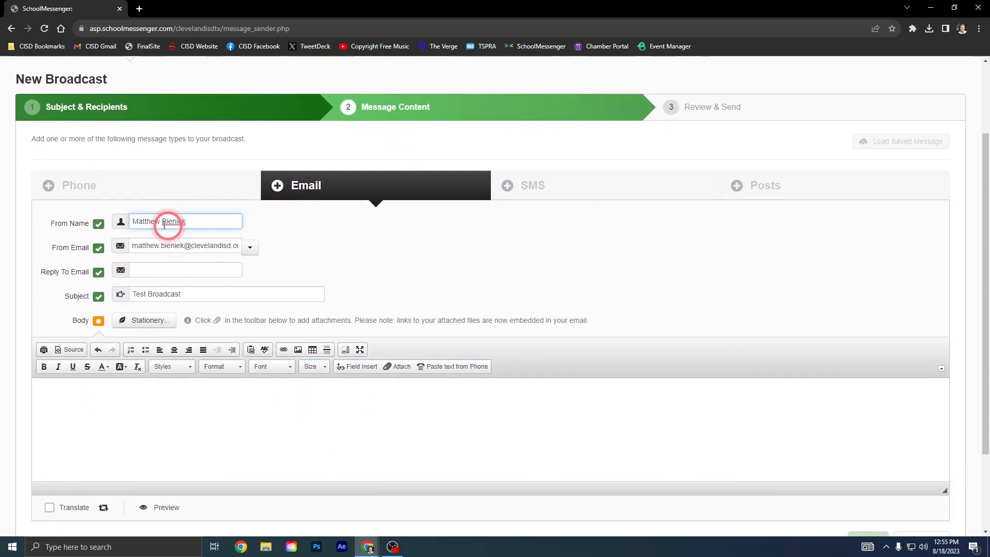
pyautogui.moveTo(199, 221); pyautogui.dragTo(127, 226)
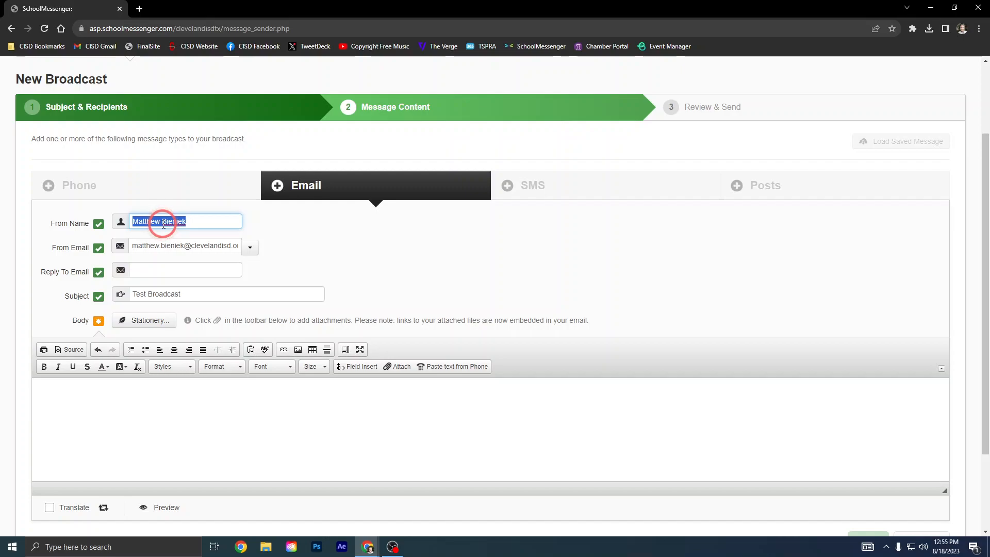
pyautogui.write('Cle')
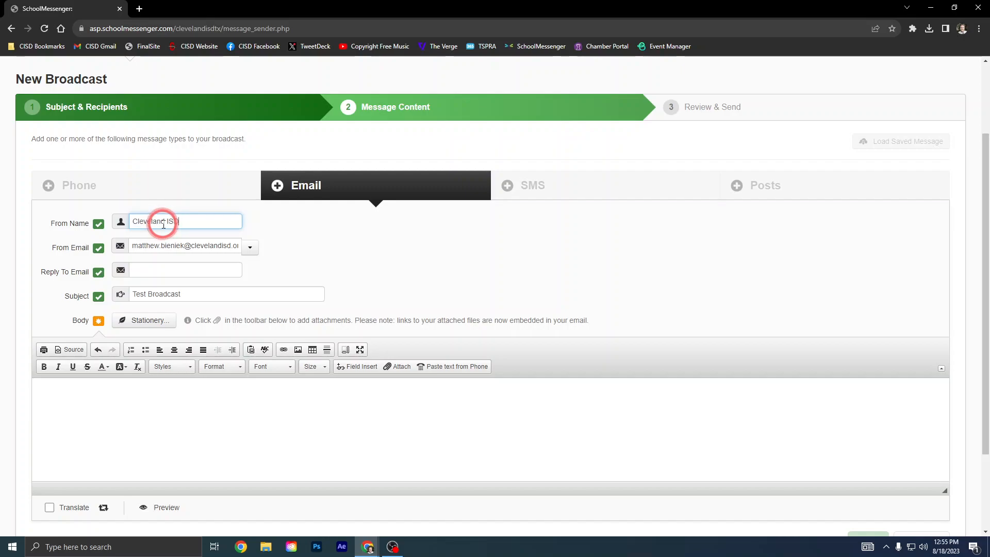
pyautogui.write('veland ISD')
# Replace the username part of the email's From Email address with no-reply, keeping the district domain.
pyautogui.click(162, 246)
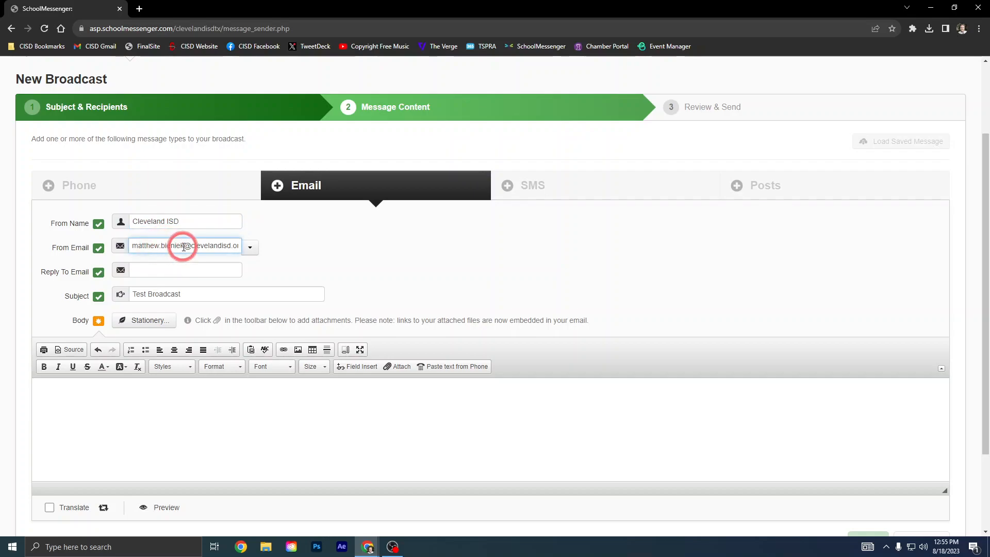
pyautogui.moveTo(184, 245); pyautogui.dragTo(132, 246)
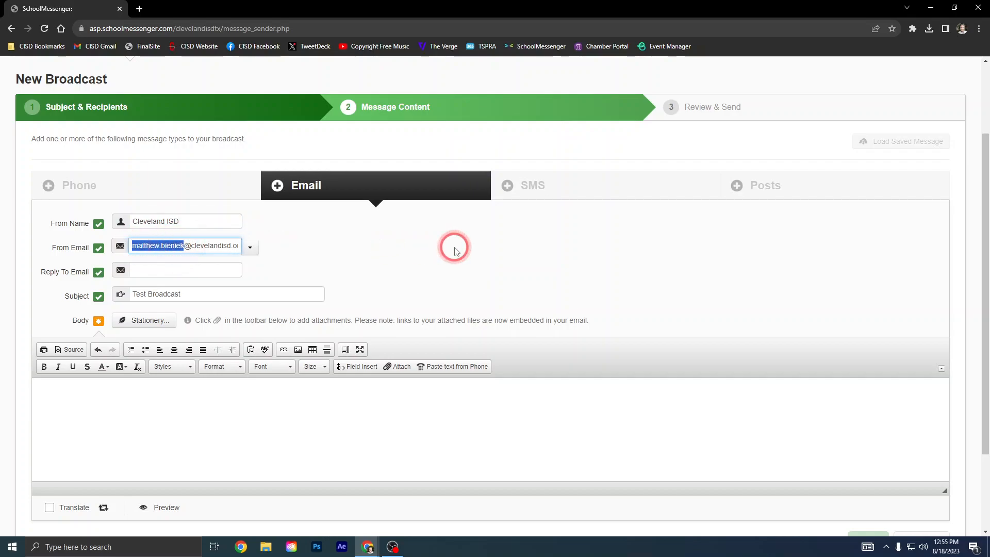
pyautogui.write('no-reply')
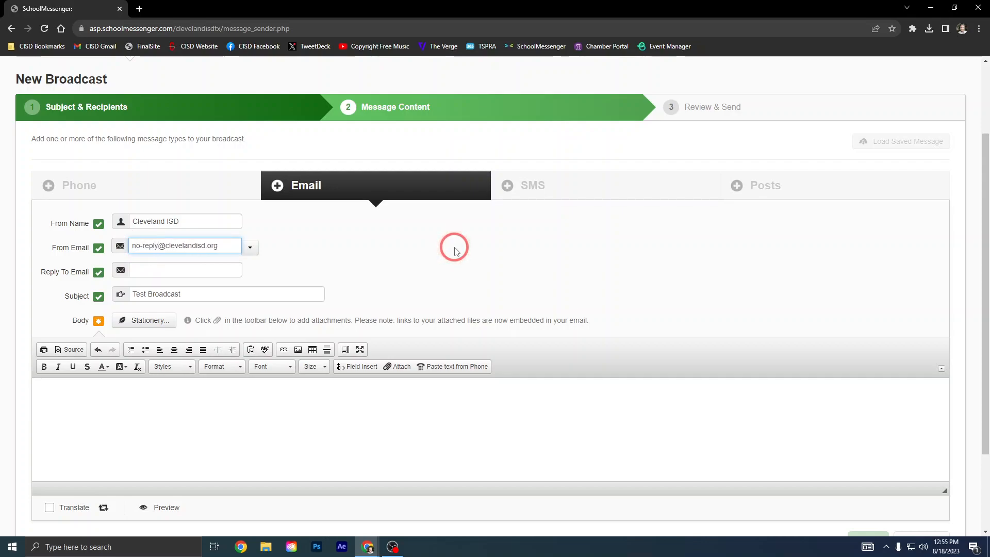
pyautogui.click(227, 246)
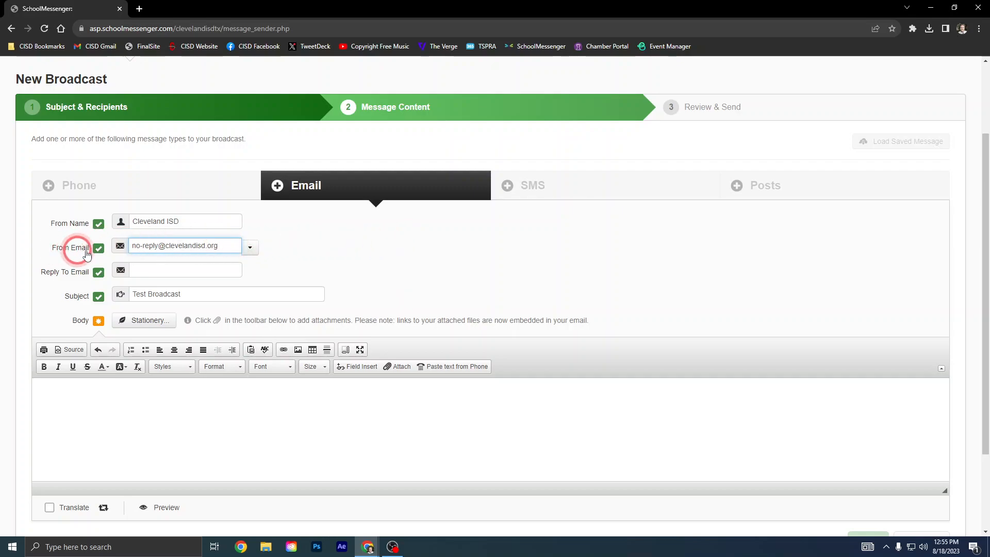
pyautogui.click(227, 246)
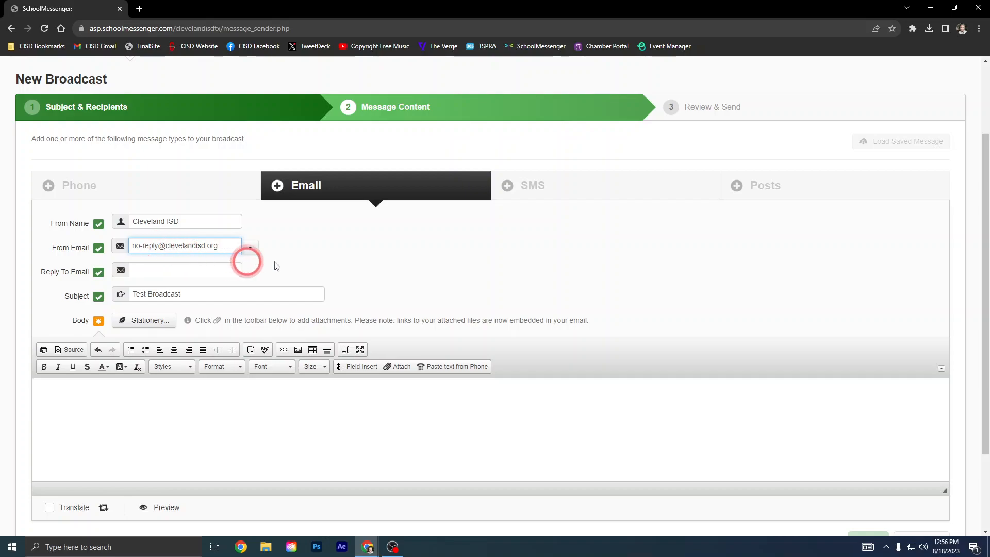
# Keep the email subject as Test Broadcast and write "This is a test message." as the email body.
pyautogui.click(188, 294)
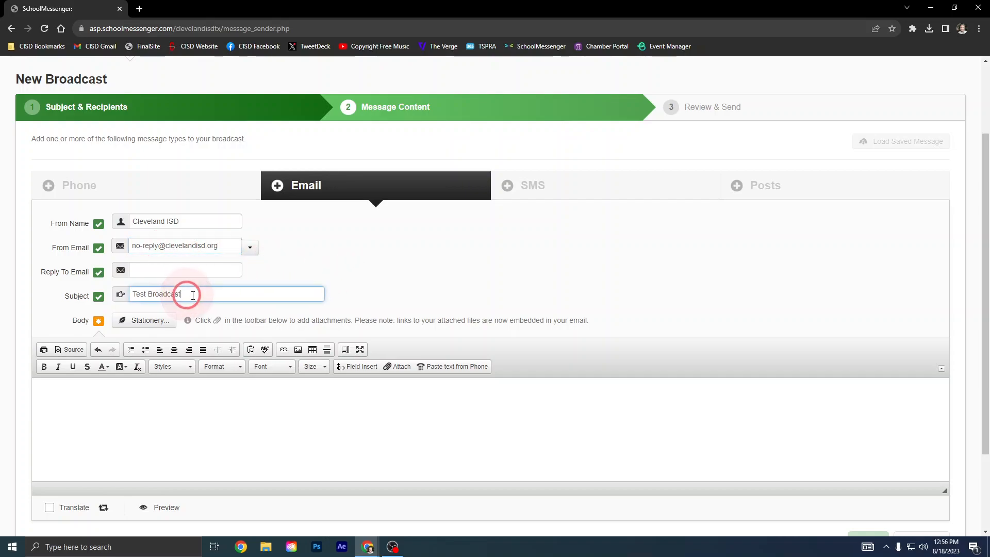
pyautogui.moveTo(186, 293); pyautogui.dragTo(136, 293)
pyautogui.click(192, 294)
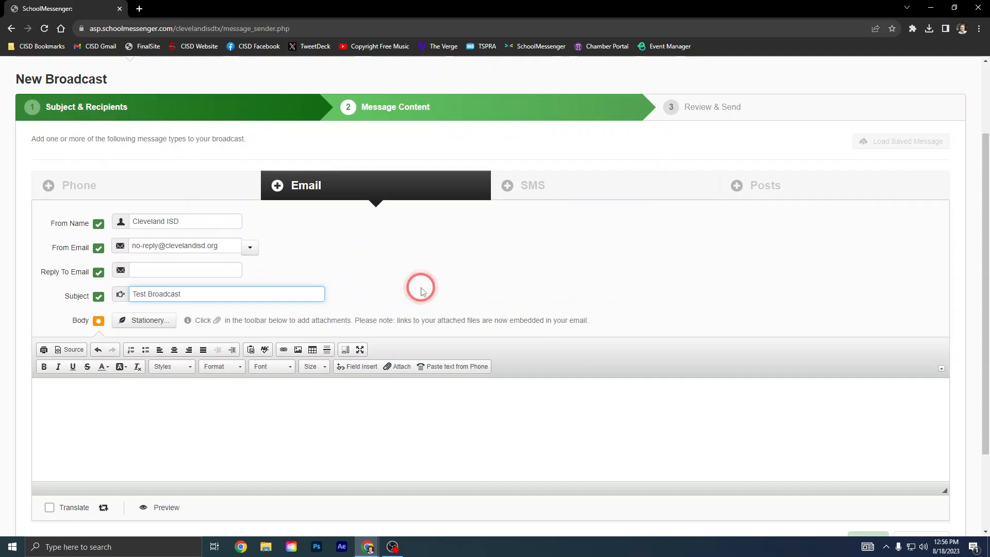
pyautogui.click(161, 398)
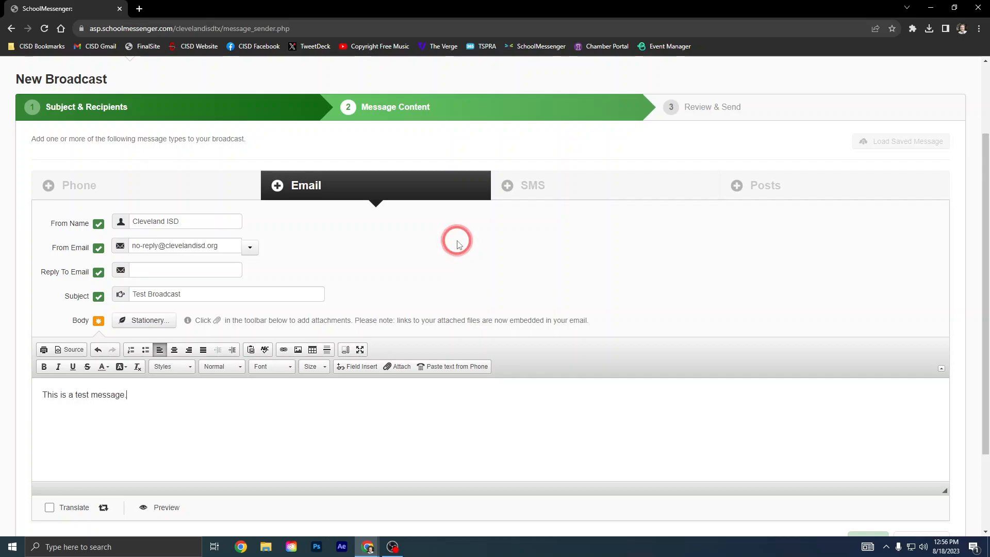
pyautogui.click(191, 375)
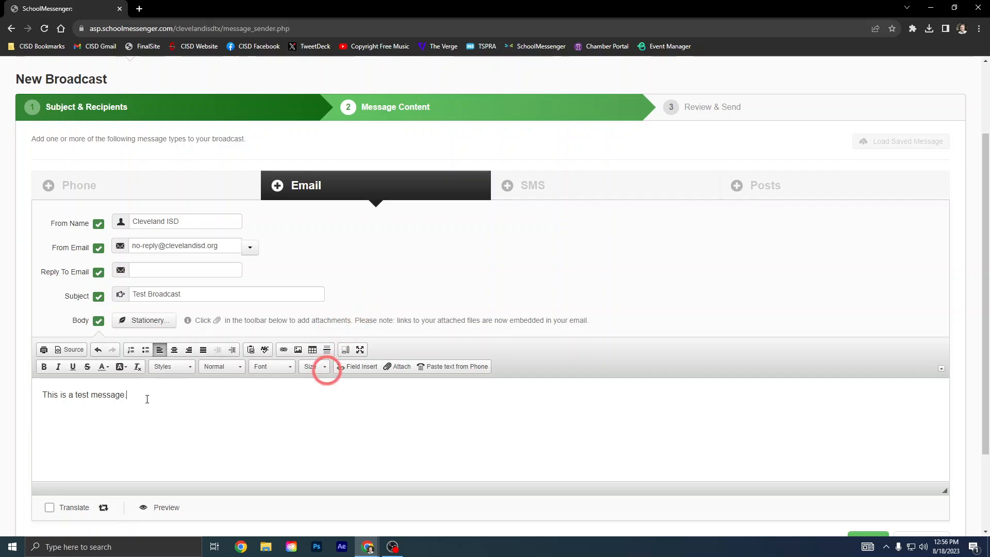
# Turn on translation for the email body and check the Spanish version of the text.
pyautogui.scroll(-1, 197, 418)
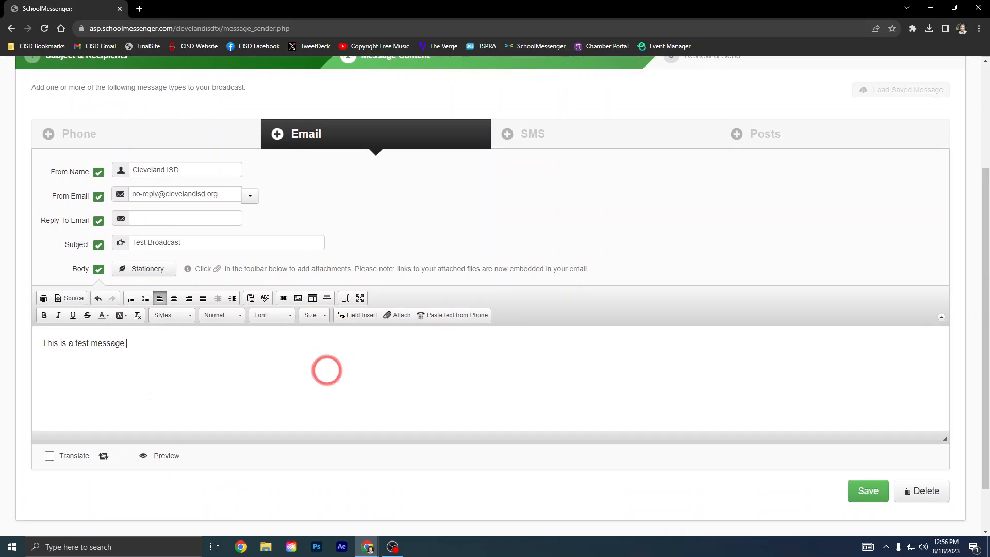
pyautogui.click(49, 456)
pyautogui.scroll(-1, 245, 352)
pyautogui.scroll(-4, 245, 352)
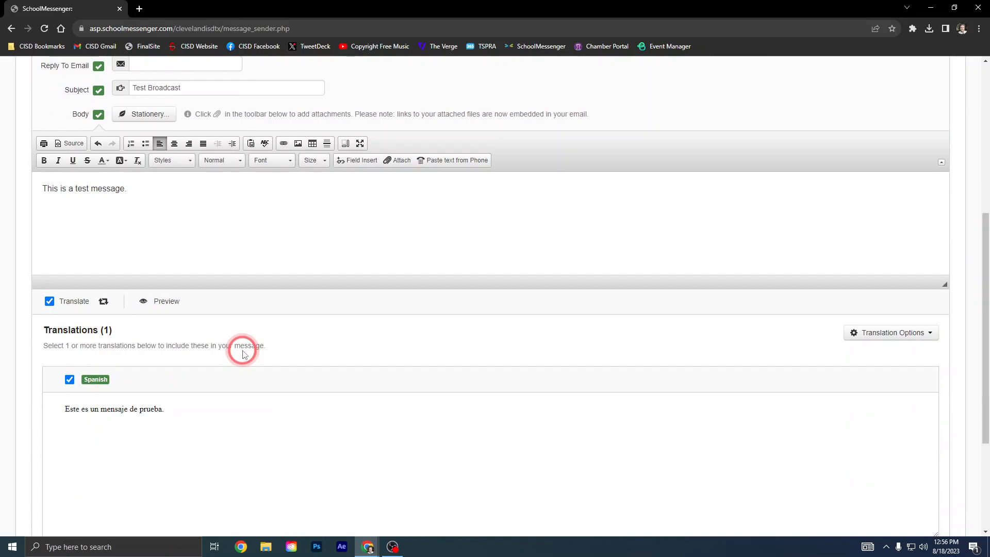
pyautogui.click(61, 357)
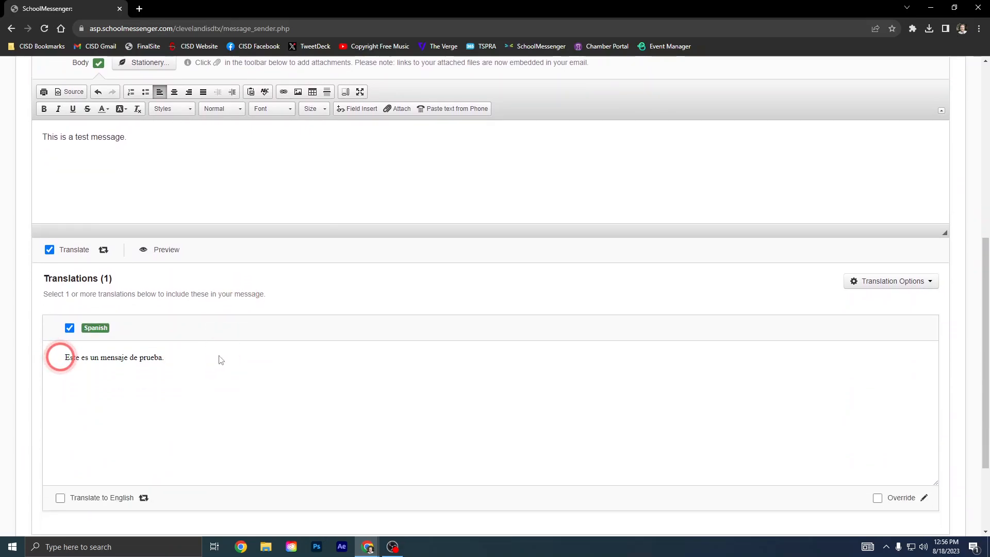
pyautogui.click(354, 330)
# Compare the English body with its Spanish translation and save the email content.
pyautogui.scroll(3, 355, 333)
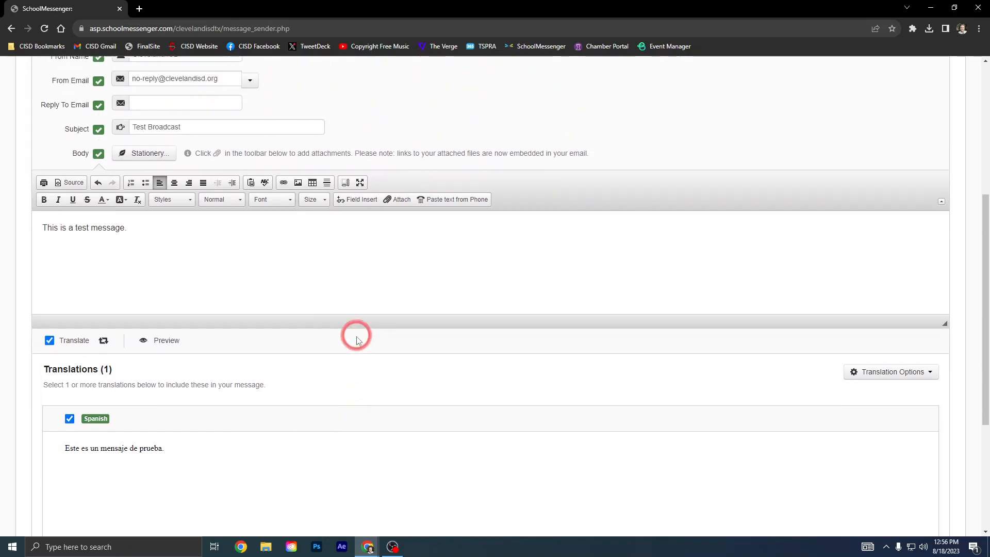
pyautogui.scroll(-1, 356, 336)
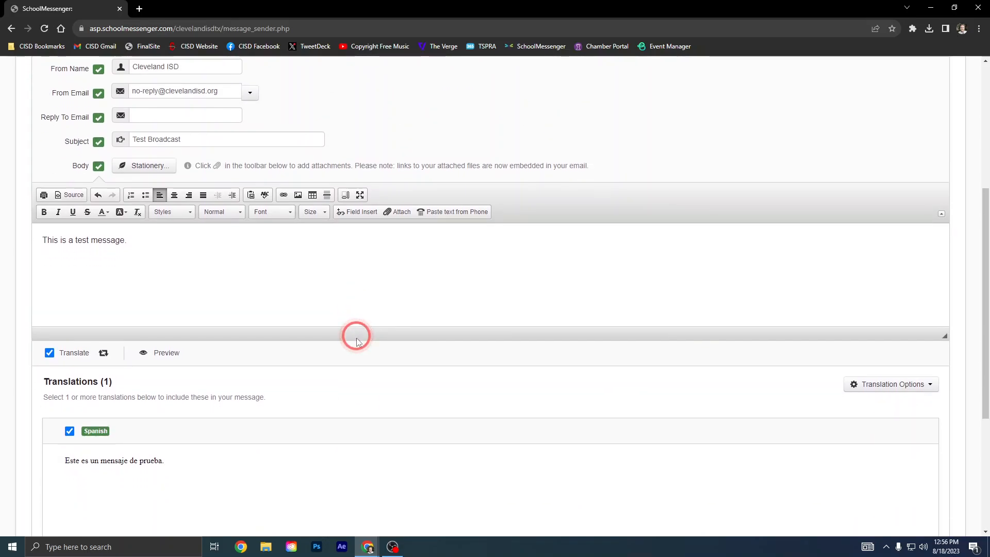
pyautogui.scroll(2, 356, 336)
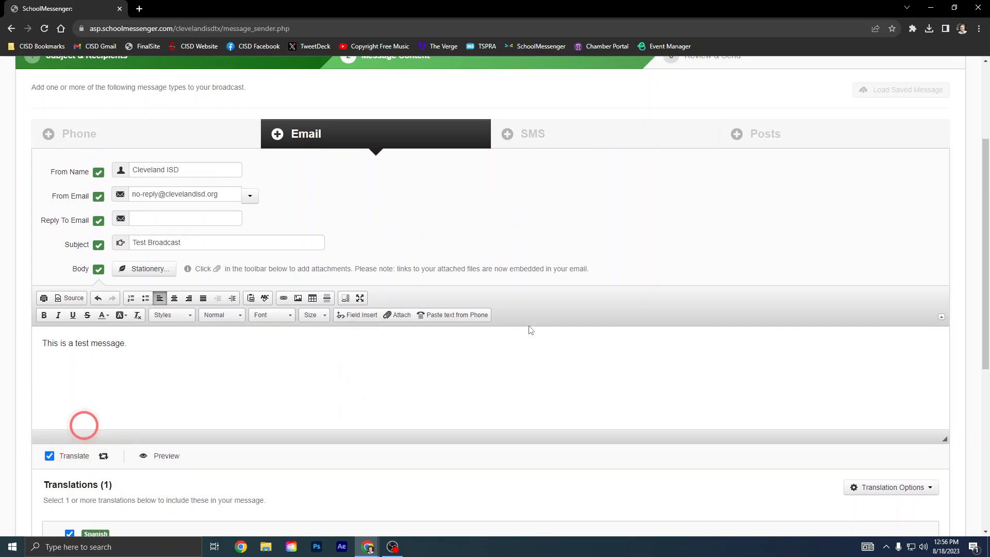
pyautogui.scroll(-4, 505, 265)
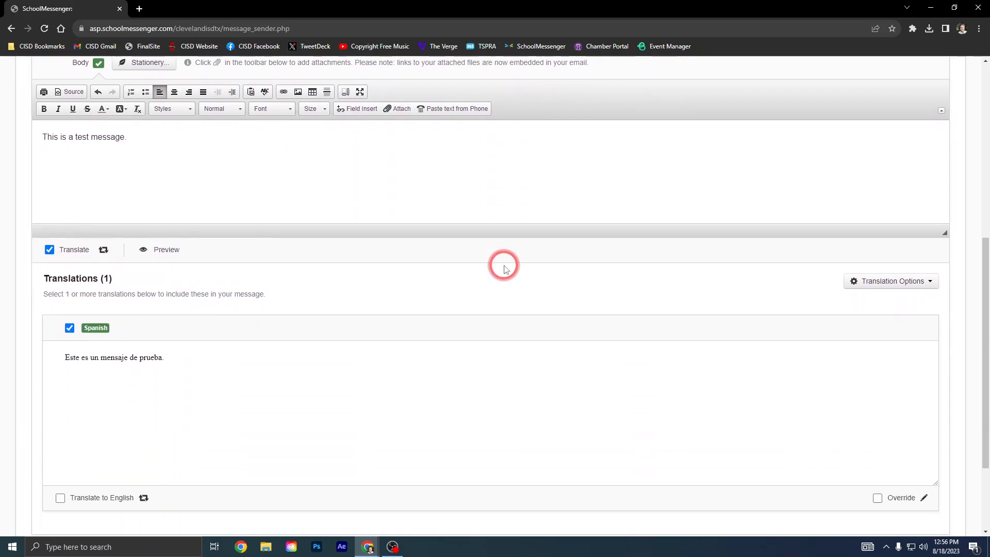
pyautogui.scroll(-2, 505, 268)
pyautogui.click(860, 453)
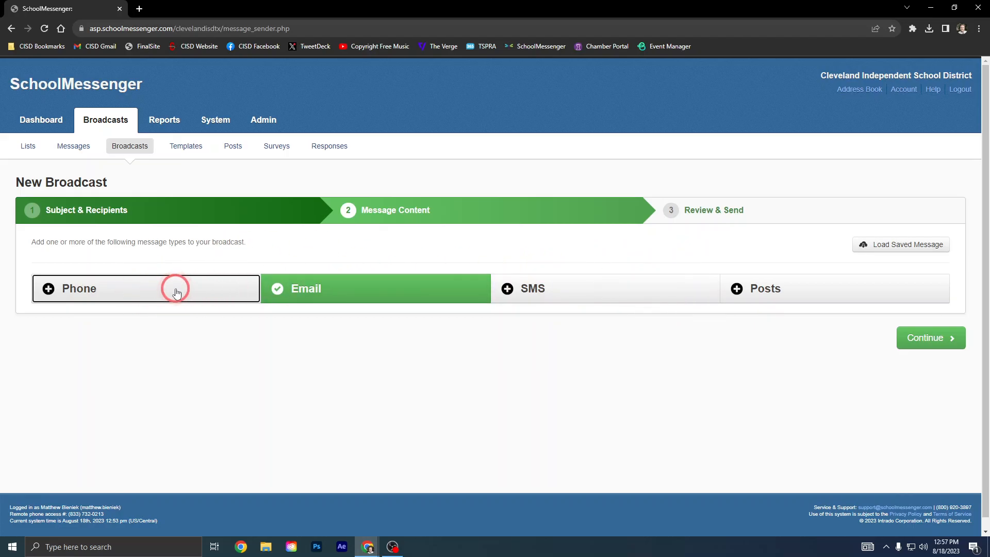
# Review the broadcast's summary and message options at the final stage, and return to the dashboard without sending.
pyautogui.click(713, 215)
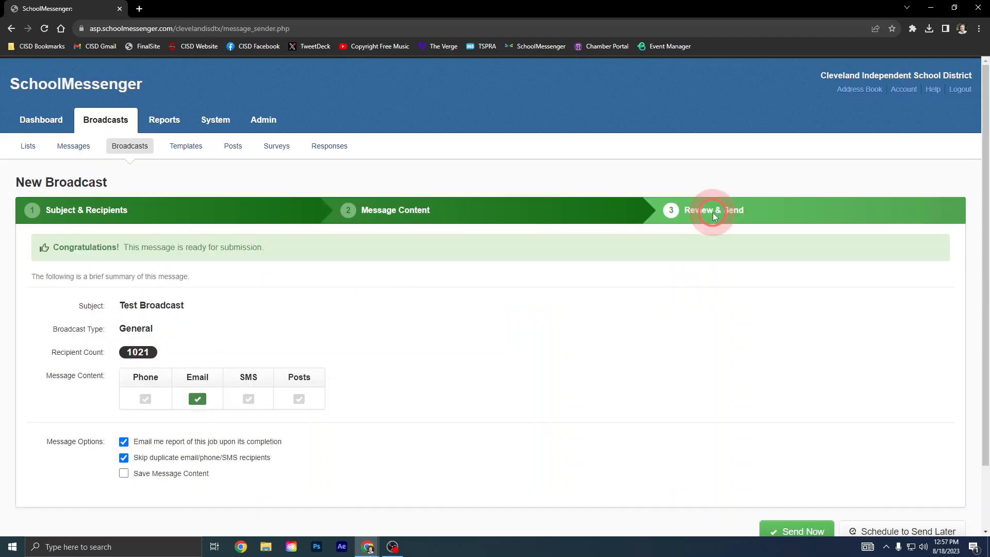
pyautogui.scroll(-2, 443, 293)
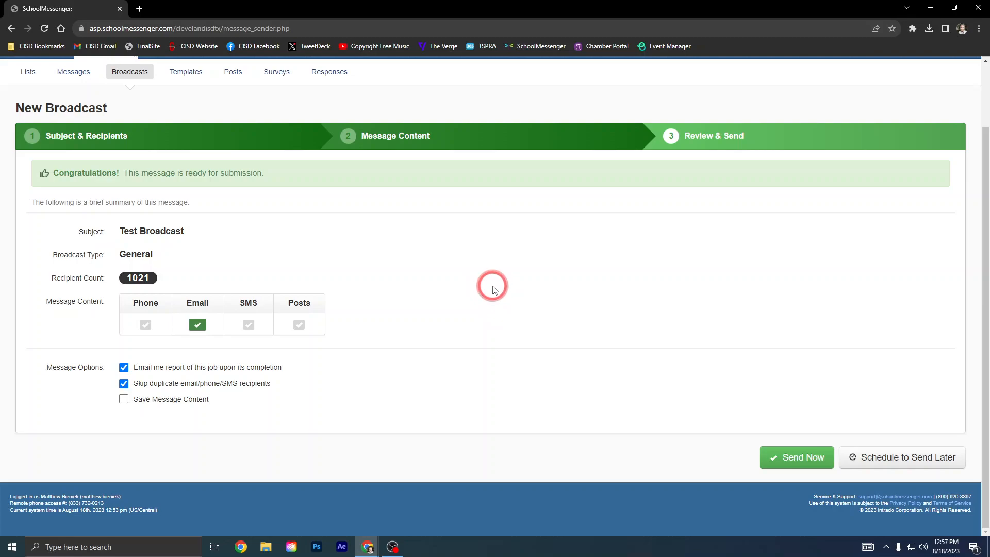
pyautogui.scroll(1, 493, 289)
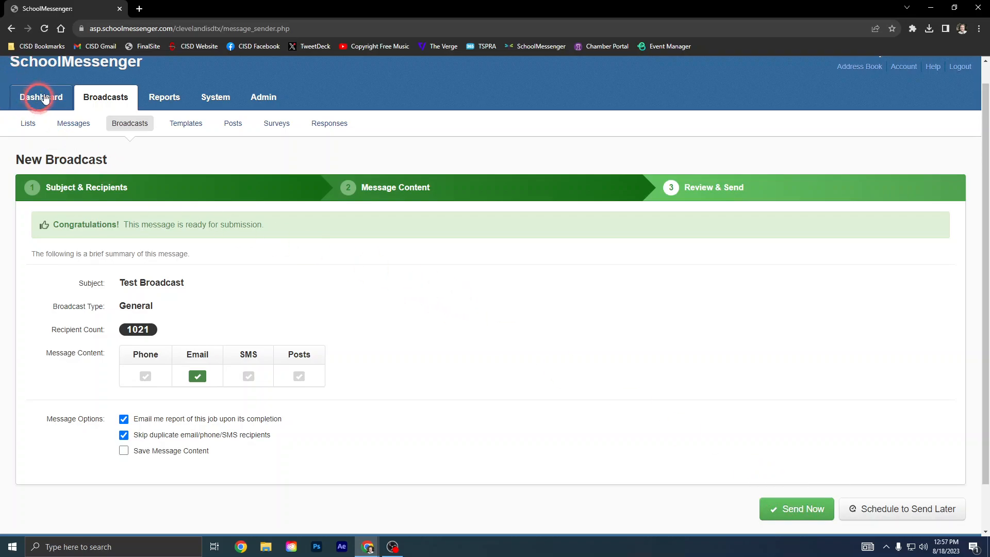
pyautogui.click(45, 97)
pyautogui.click(546, 89)
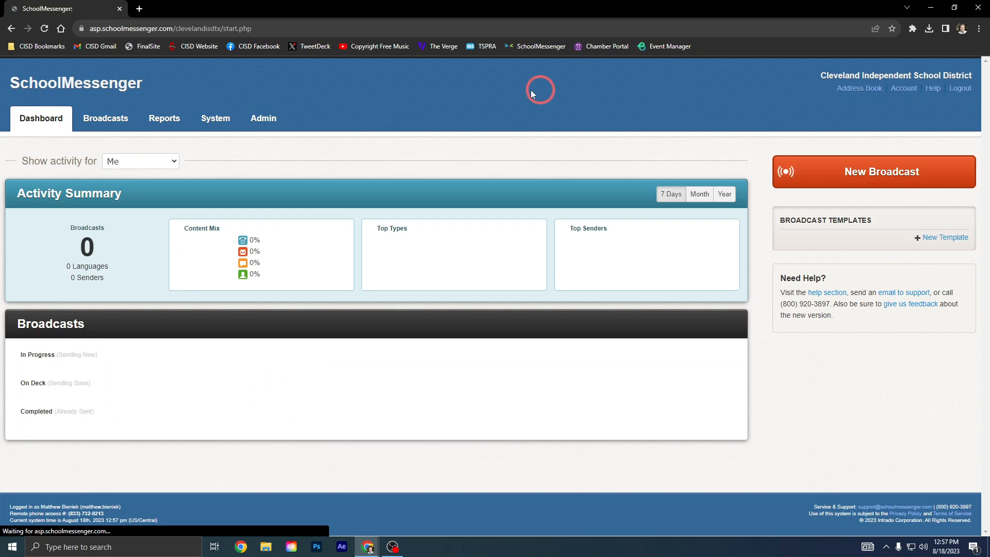